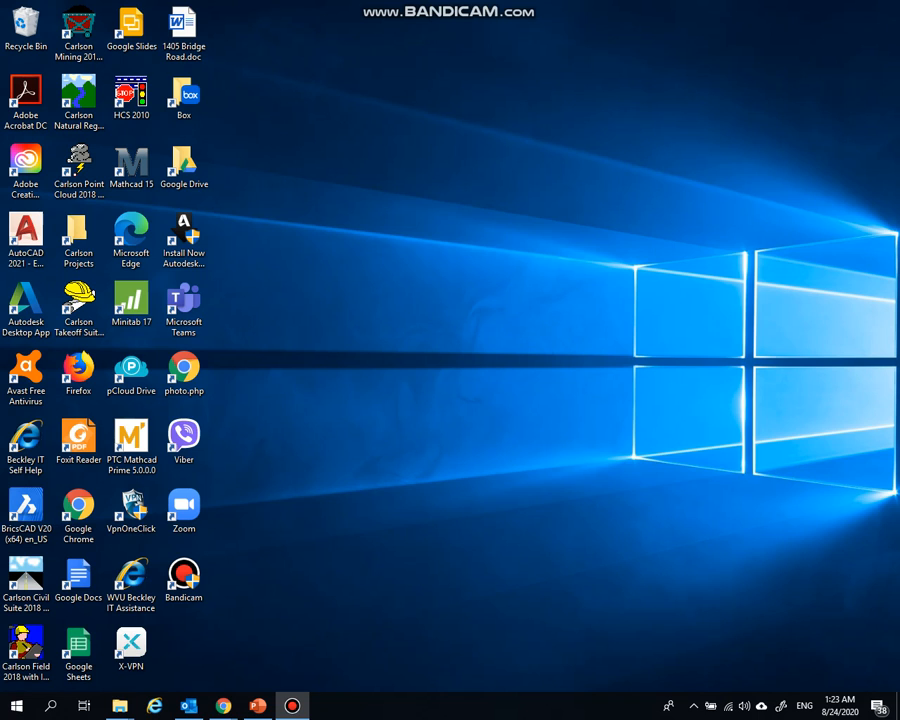
Open Excel and create a blank workbook
{"action": "left_click", "coordinate": [16, 706]}
{"action": "scroll", "coordinate": [114, 600], "scroll_direction": "down", "scroll_amount": 5}
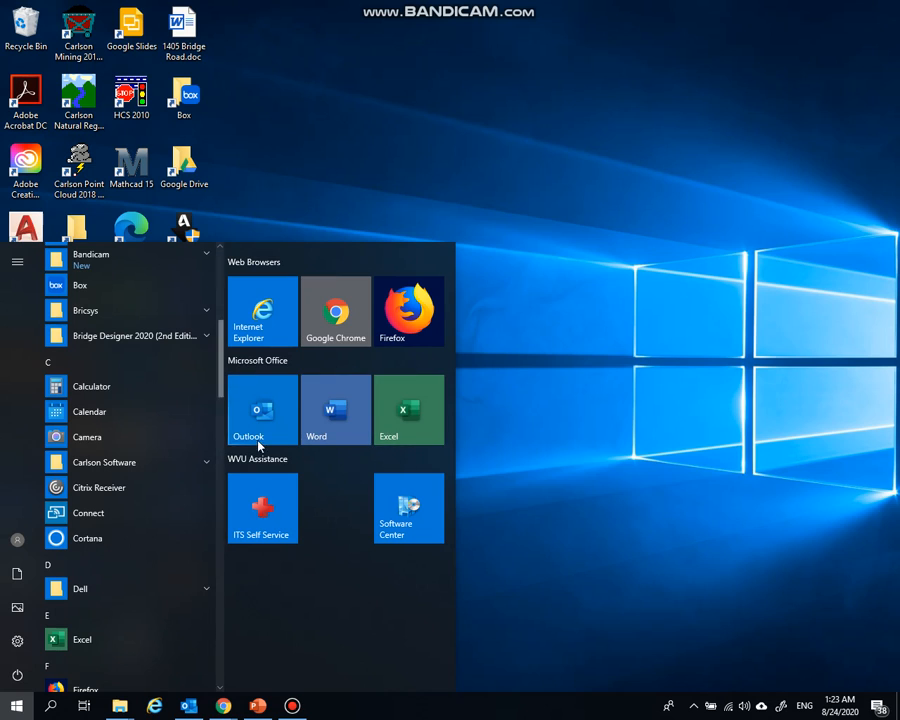
{"action": "left_click", "coordinate": [75, 640]}
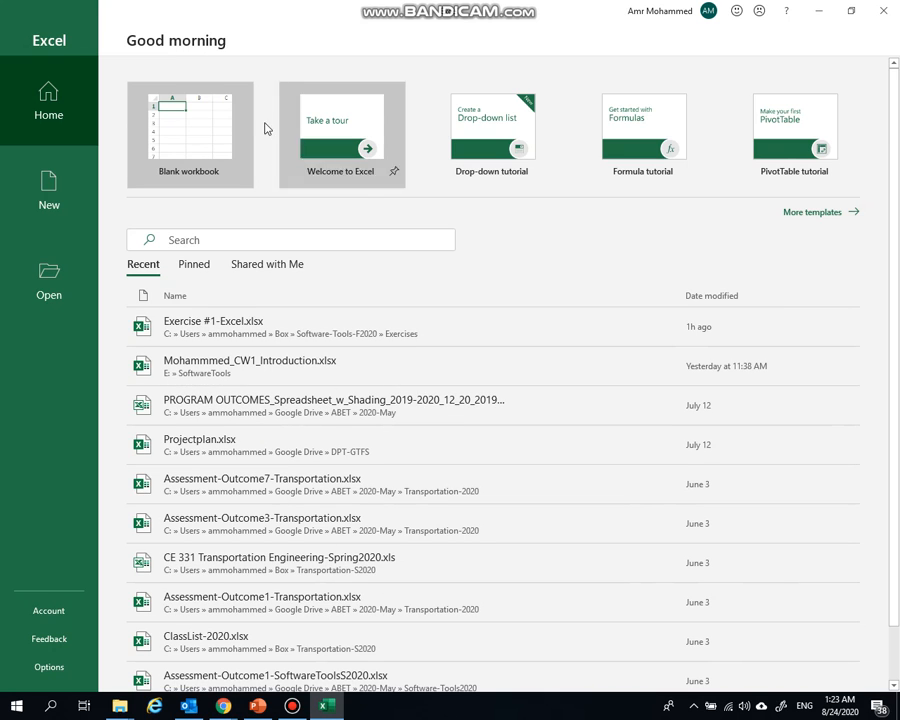
{"action": "left_click", "coordinate": [183, 130]}
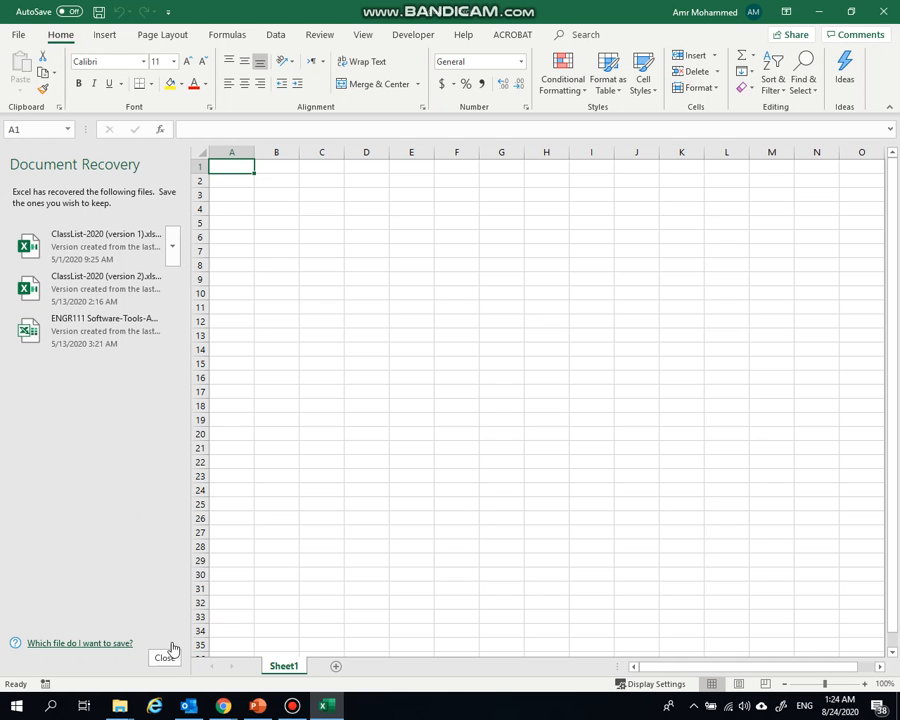
Dismiss the recovered documents, choosing to view these files the next time Excel starts
{"action": "left_click", "coordinate": [161, 660]}
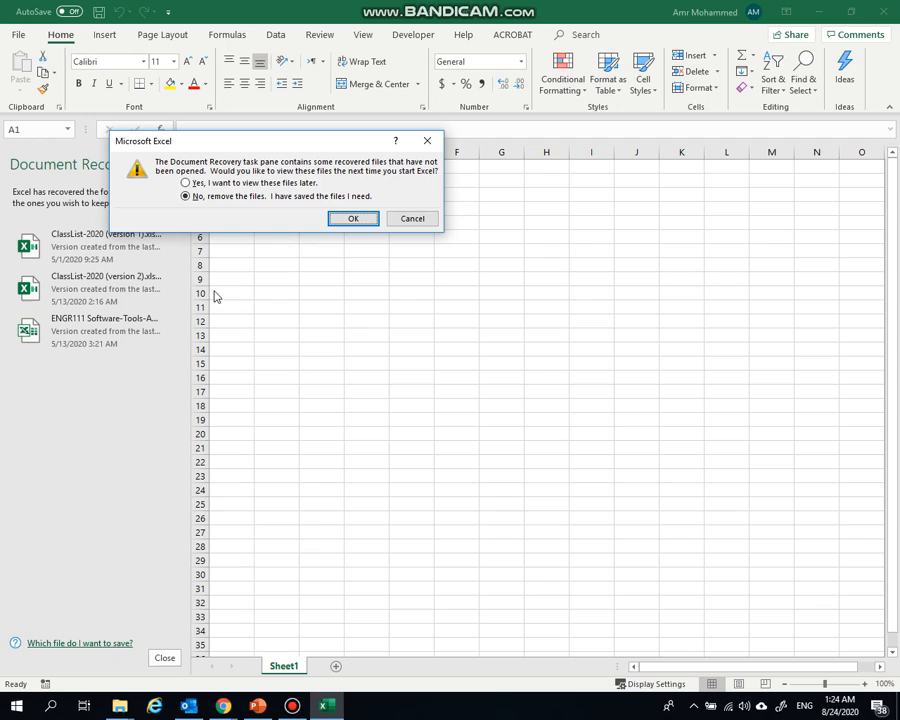
{"action": "left_click", "coordinate": [196, 183]}
{"action": "left_click", "coordinate": [352, 218]}
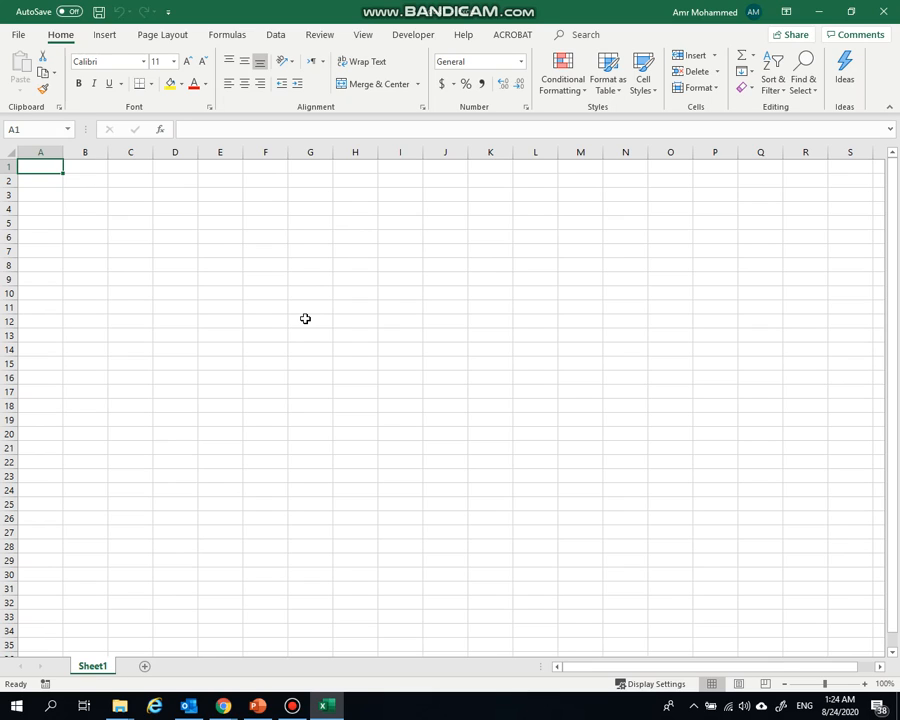
Start saving the workbook, naming it with the student's last name followed by _Exercise1-Hw1-CellReferencing
{"action": "left_click", "coordinate": [97, 14]}
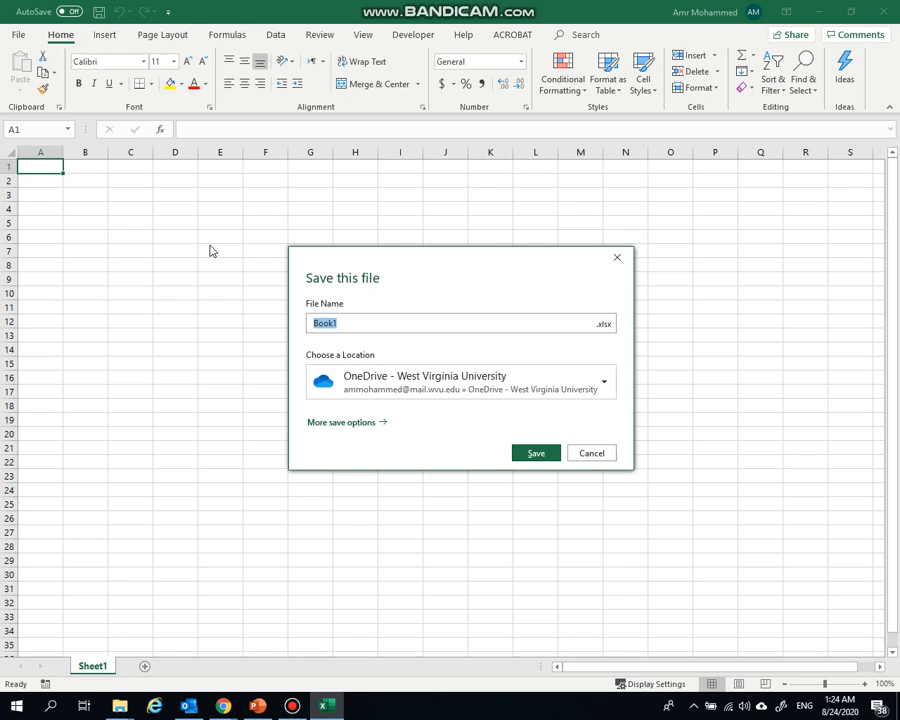
{"action": "type", "text": "Lee"}
{"action": "type", "text": "_"}
{"action": "type", "text": "Exercise"}
{"action": "type", "text": "1"}
{"action": "type", "text": "-"}
{"action": "type", "text": "Hw1"}
{"action": "type", "text": "=-"}
{"action": "key", "text": "BackSpace"}
{"action": "key", "text": "BackSpace"}
{"action": "type", "text": "-CellReferencing"}
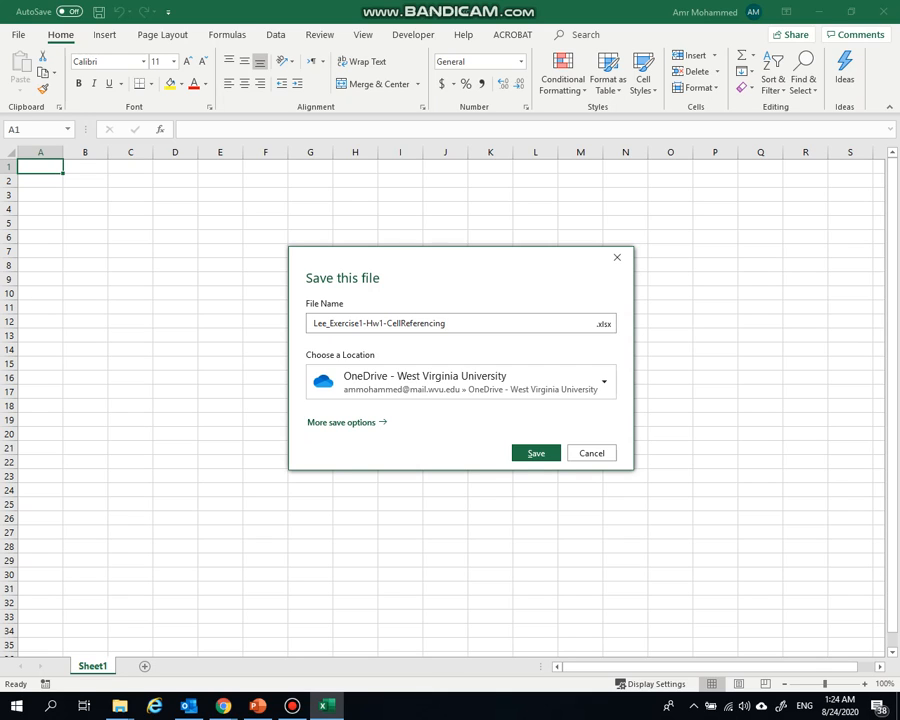
Save the workbook as .xlsx in the Exercises folder inside Box's Software-Tools-F2020 folder
{"action": "left_click", "coordinate": [383, 389]}
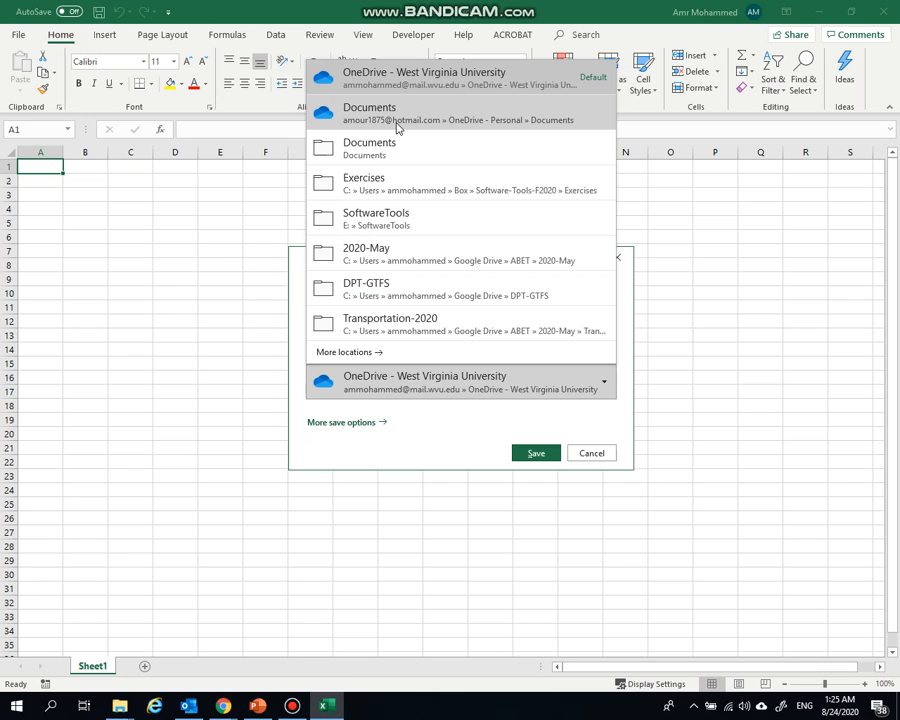
{"action": "left_click", "coordinate": [360, 182]}
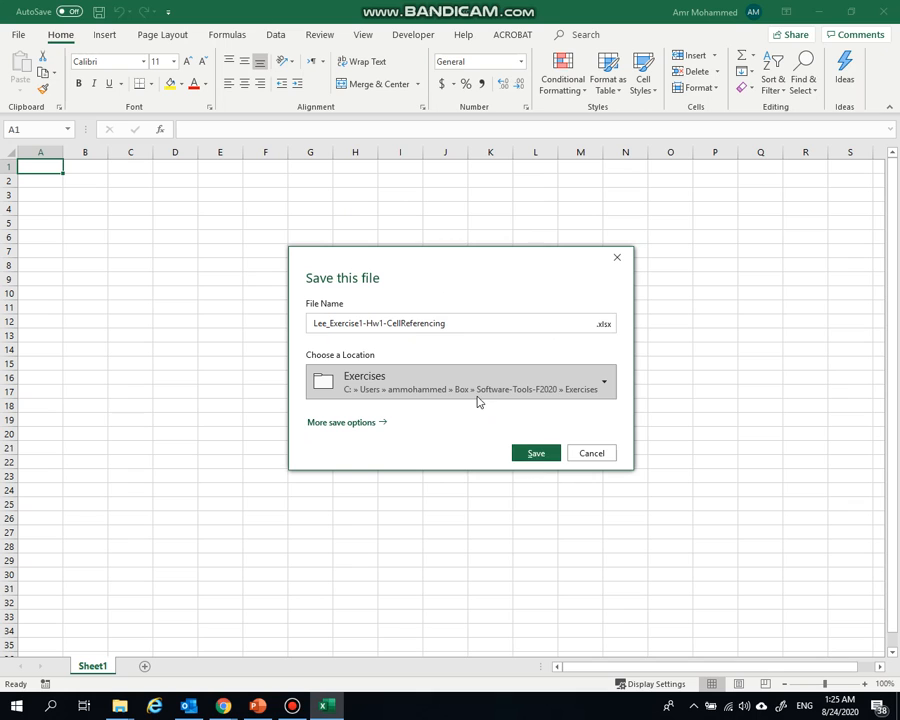
{"action": "left_click", "coordinate": [340, 424]}
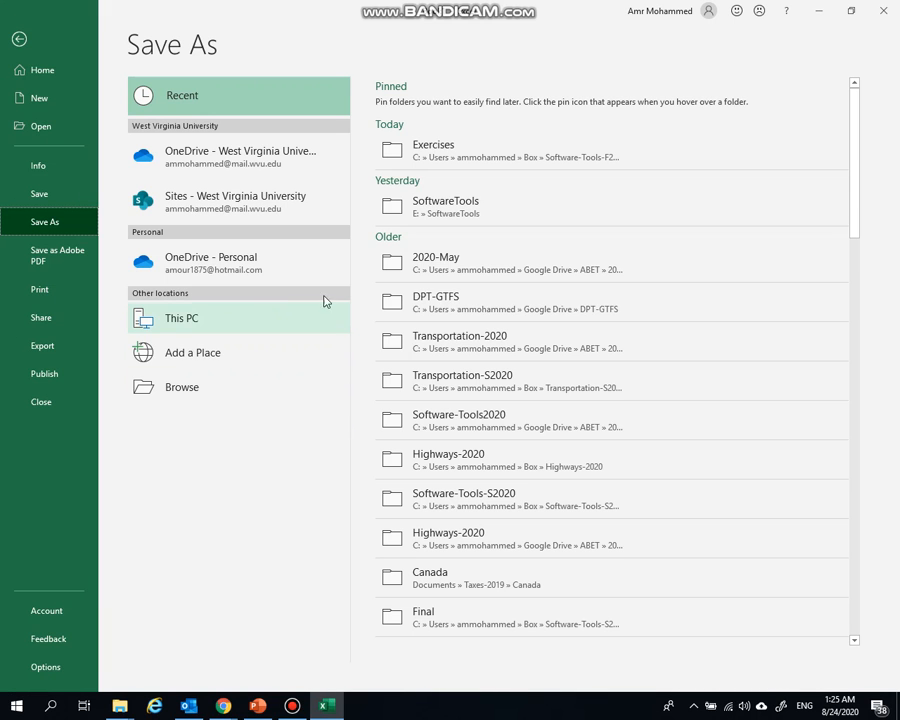
{"action": "left_click", "coordinate": [200, 389]}
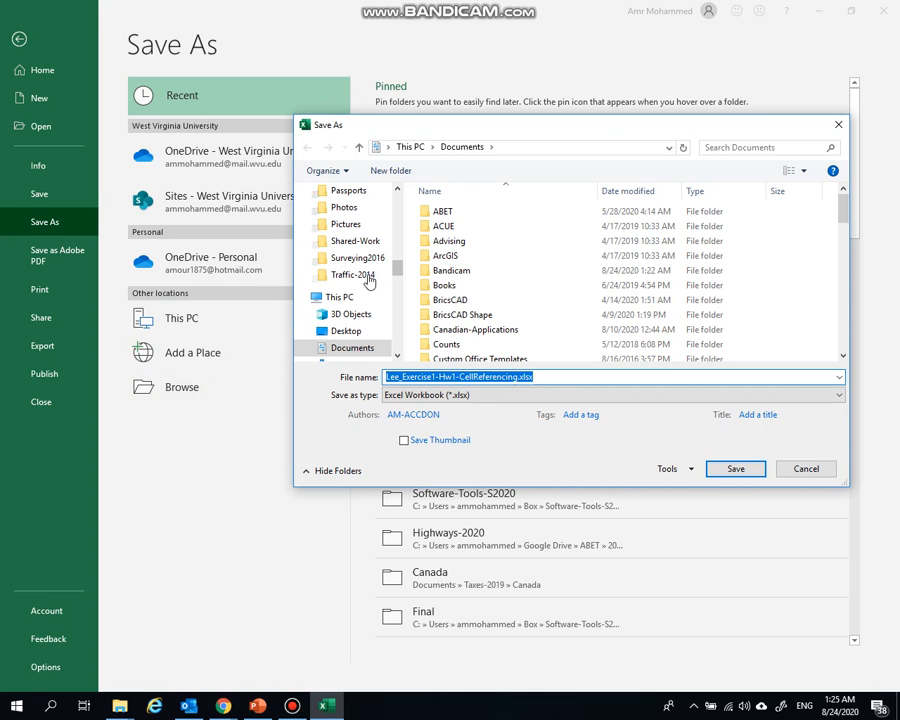
{"action": "left_click_drag", "start_coordinate": [396, 269], "coordinate": [397, 237]}
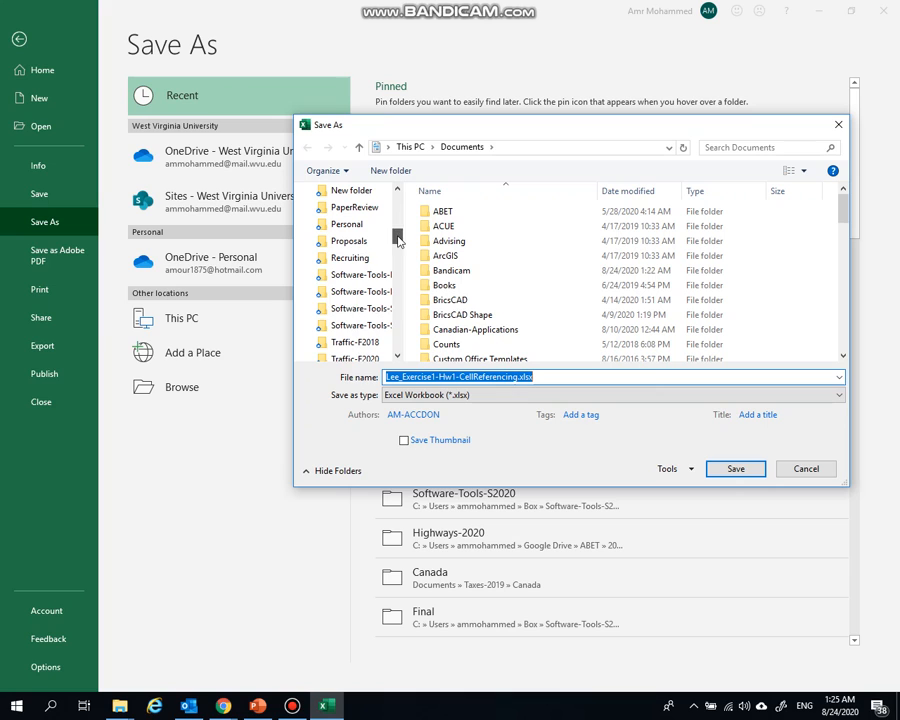
{"action": "left_click", "coordinate": [358, 292]}
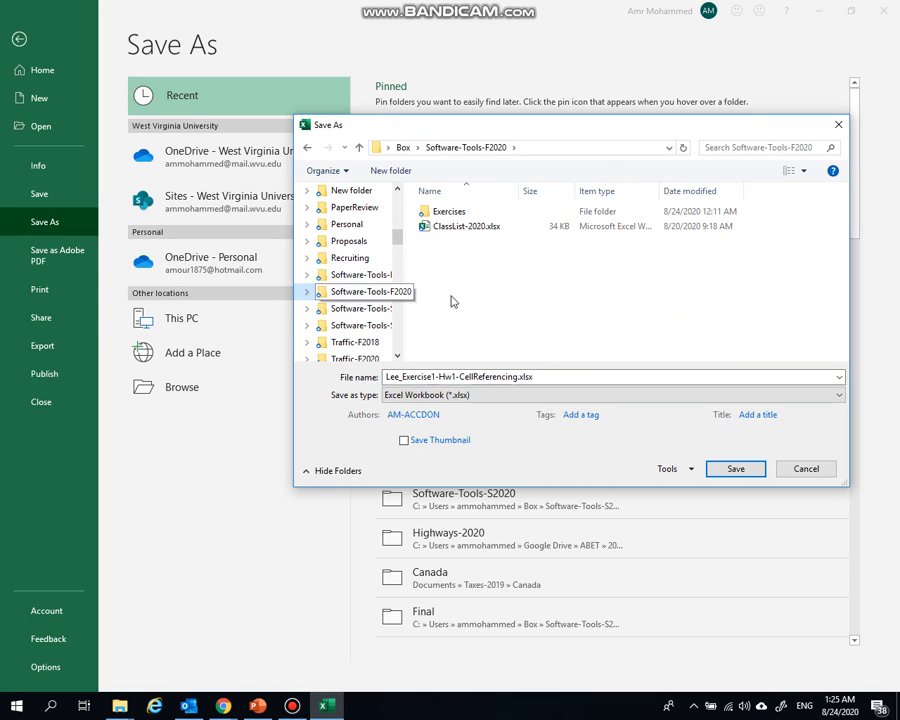
{"action": "left_click", "coordinate": [430, 211]}
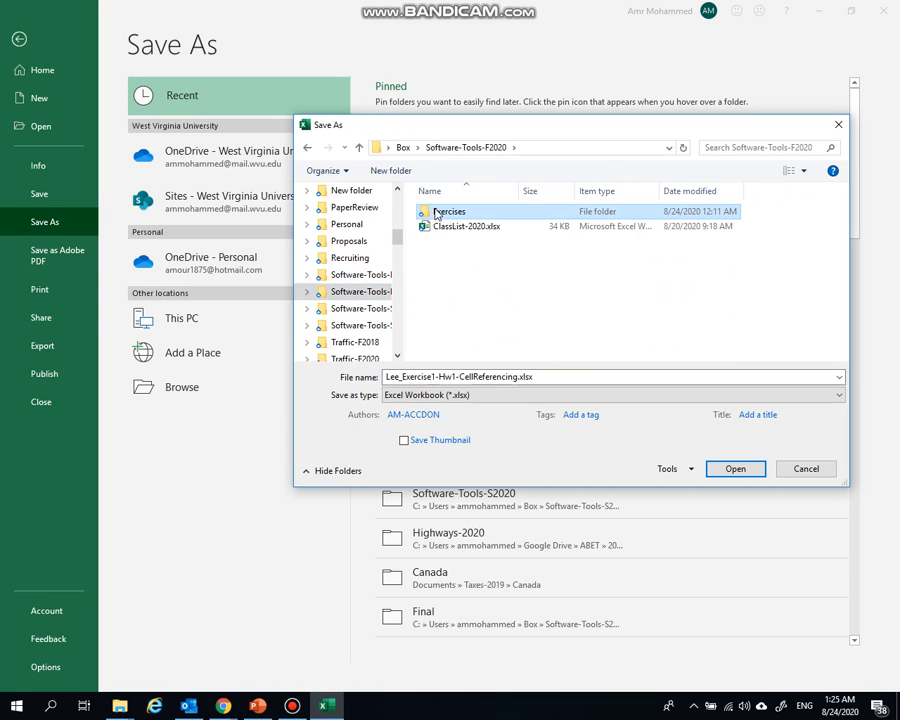
{"action": "double_click", "coordinate": [435, 214]}
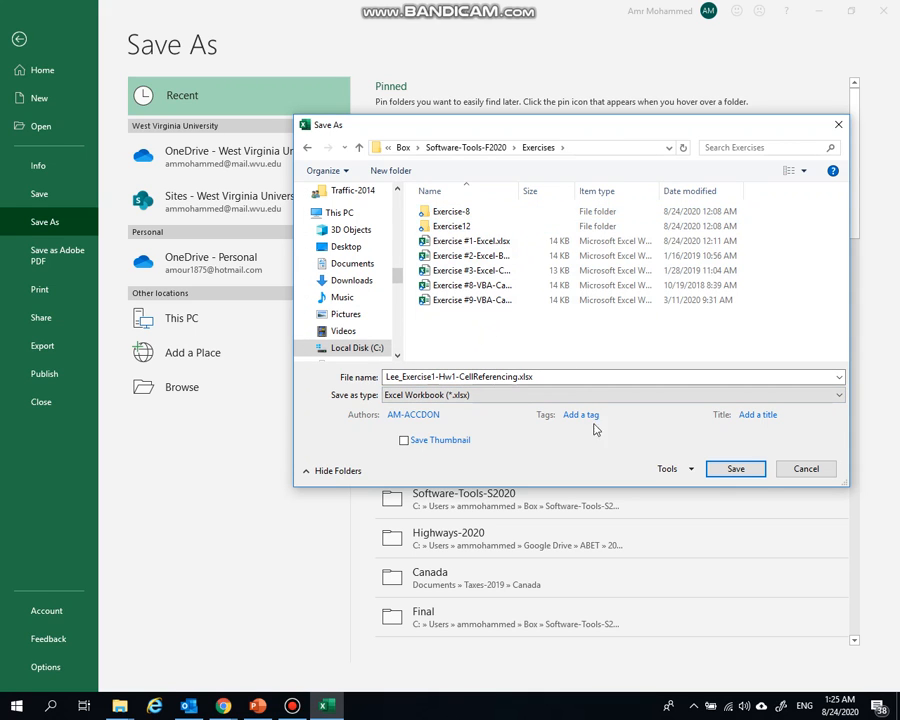
{"action": "left_click", "coordinate": [736, 469]}
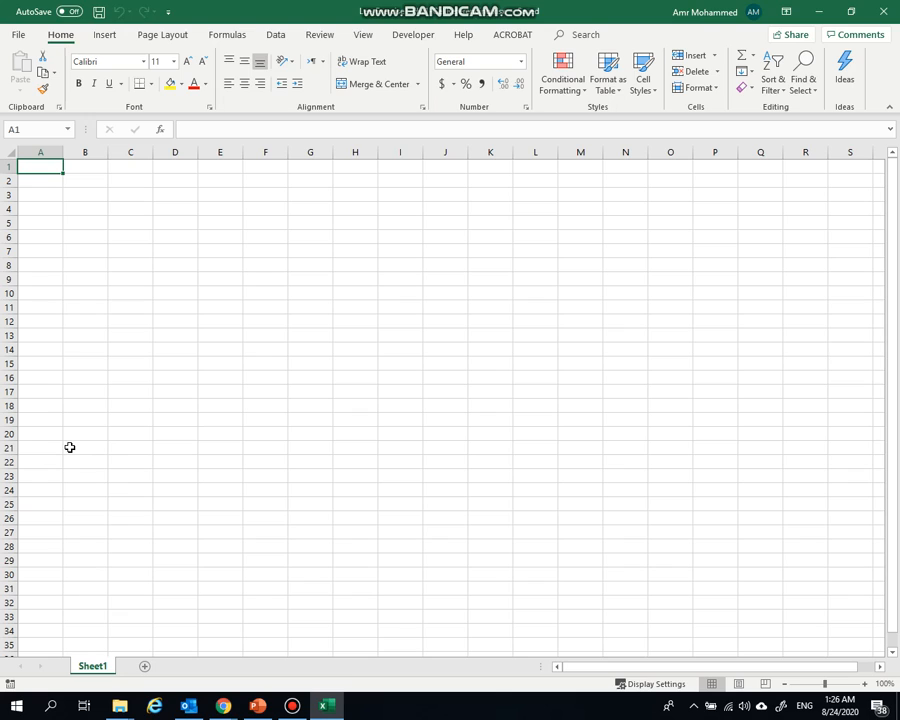
Rename Sheet1 to CW1 and add a second worksheet named Exercise1
{"action": "double_click", "coordinate": [90, 666]}
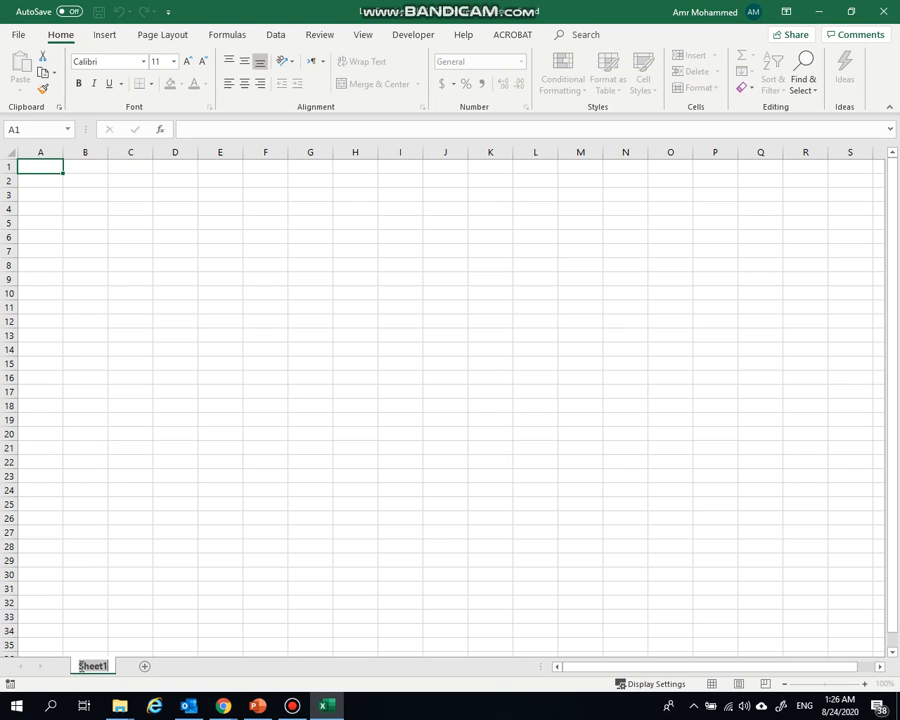
{"action": "type", "text": "CW1"}
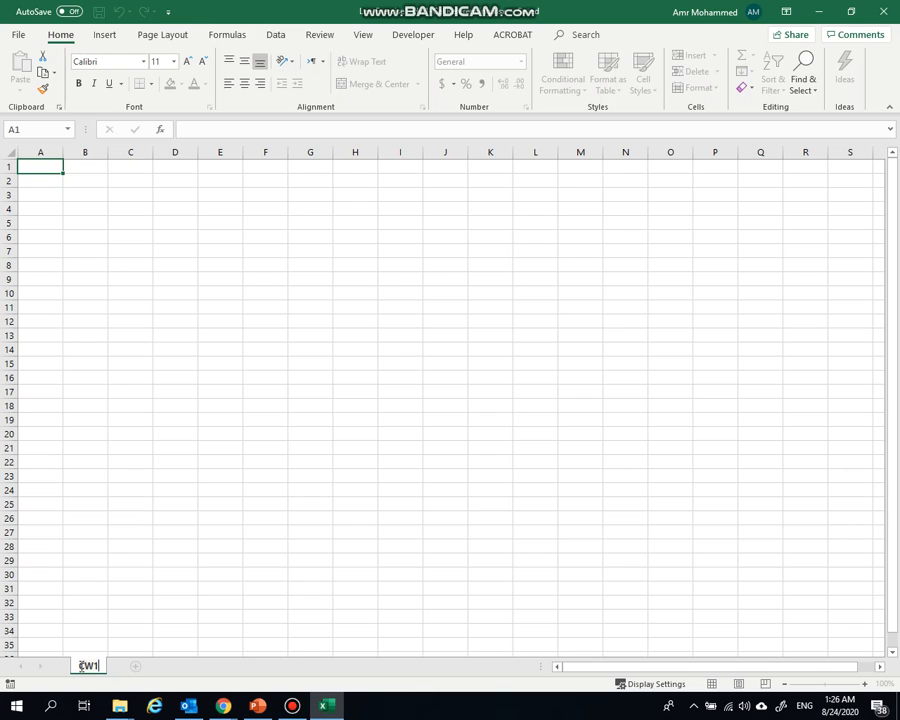
{"action": "left_click", "coordinate": [138, 669]}
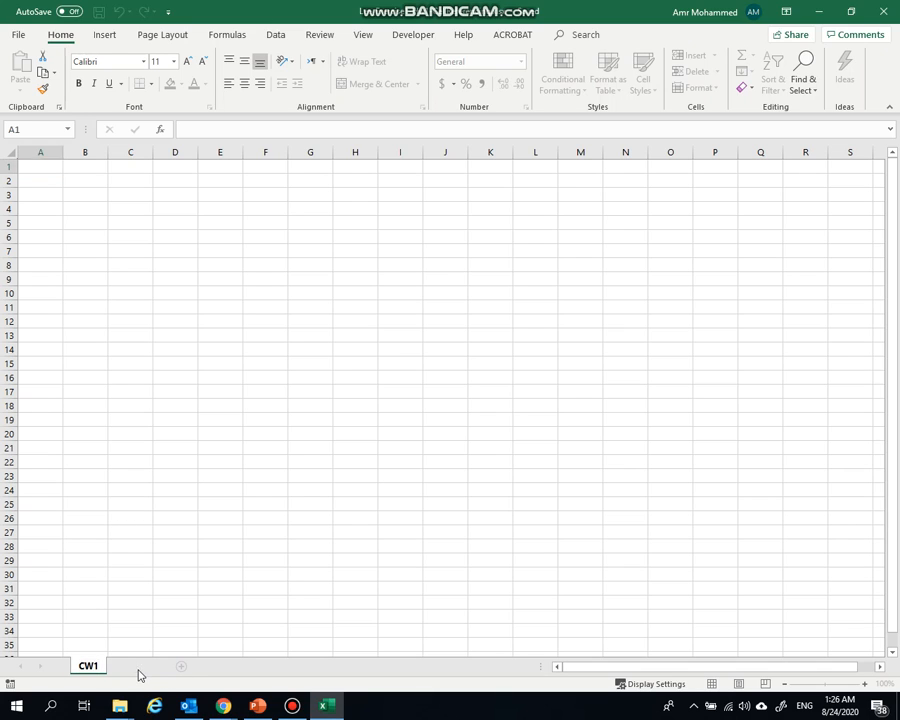
{"action": "double_click", "coordinate": [133, 668]}
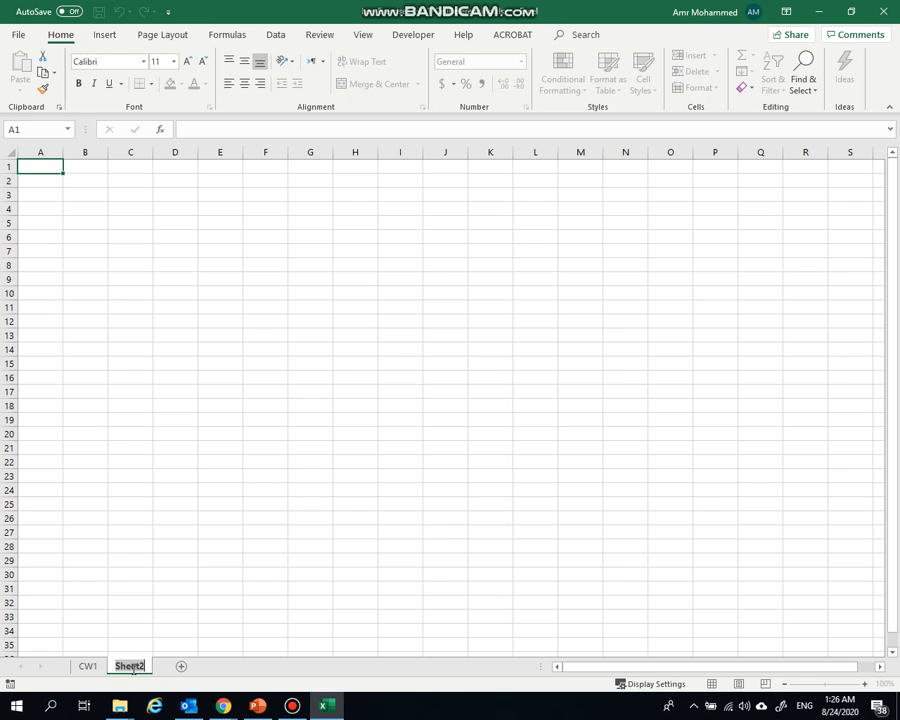
{"action": "type", "text": "Exer"}
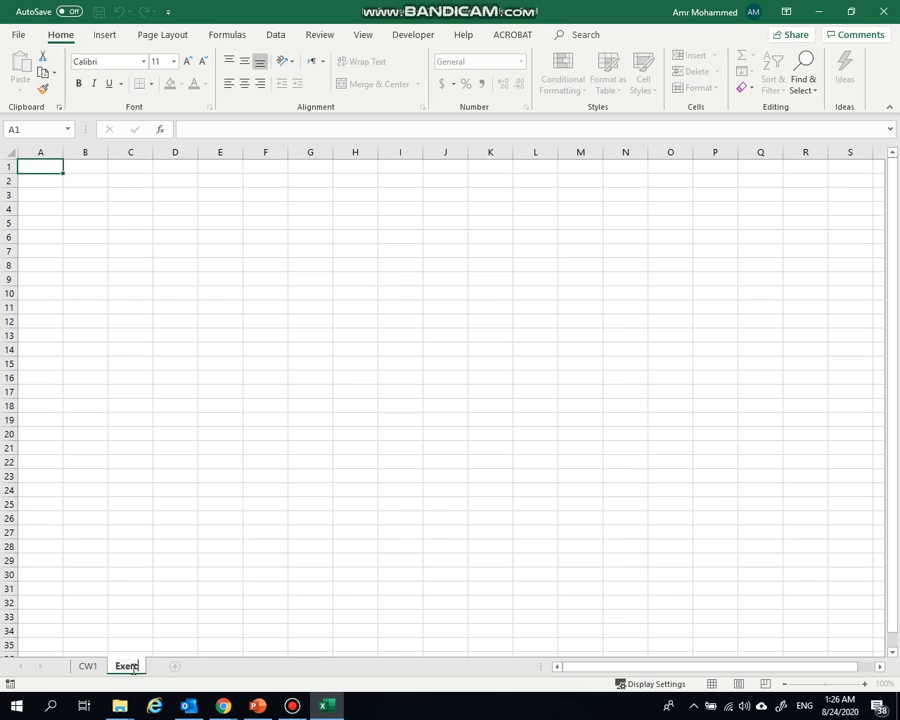
{"action": "type", "text": "cise1"}
Add a third worksheet, enter HW1 in its cell A1 and name the sheet HW1
{"action": "left_click", "coordinate": [191, 666]}
{"action": "left_click", "coordinate": [191, 666]}
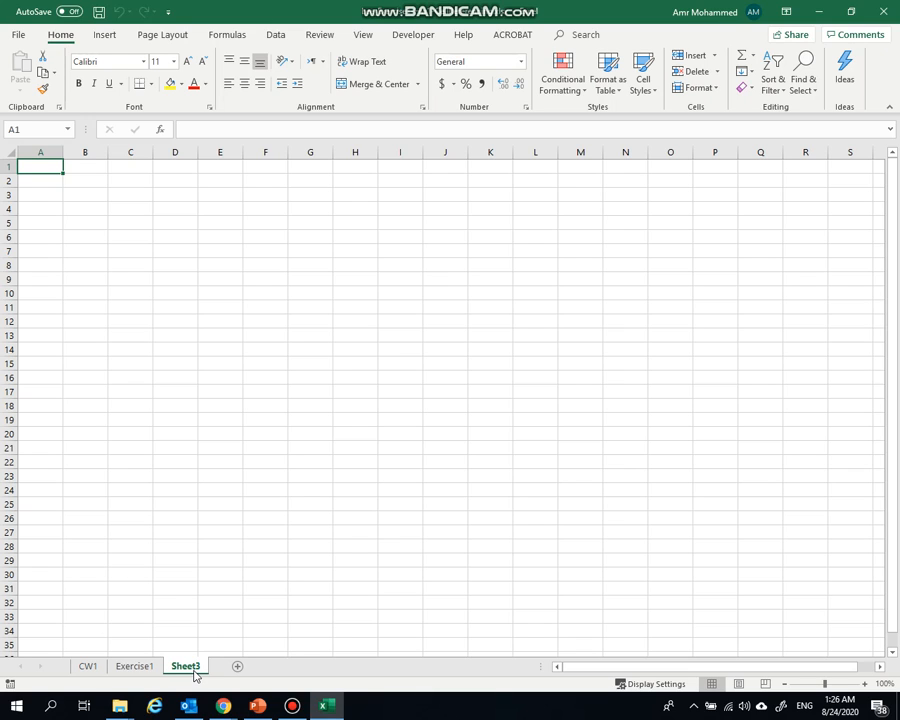
{"action": "type", "text": "HW1"}
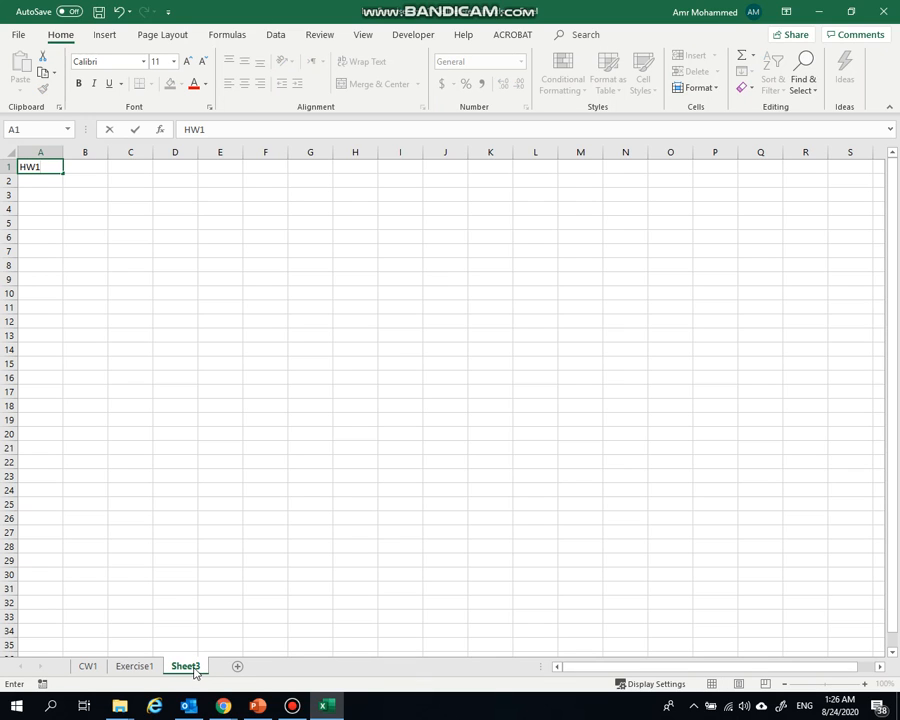
{"action": "double_click", "coordinate": [196, 668]}
{"action": "type", "text": "HW1"}
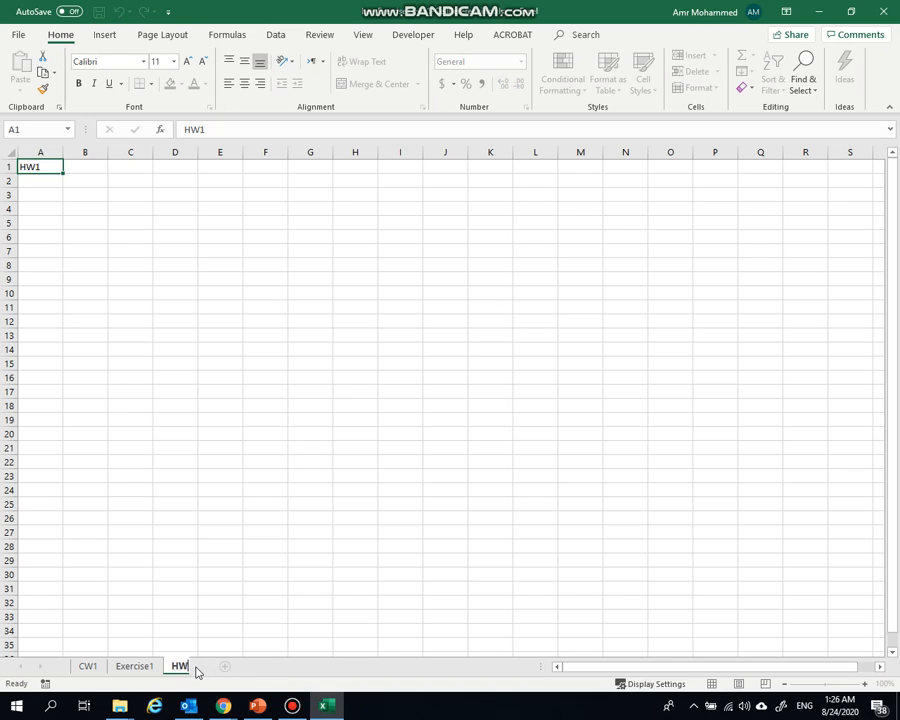
On the CW1 sheet, enter Cell Referencing in cell F2 and Active Cell in cell F3
{"action": "left_click", "coordinate": [88, 666]}
{"action": "left_click", "coordinate": [150, 668]}
{"action": "left_click", "coordinate": [188, 666]}
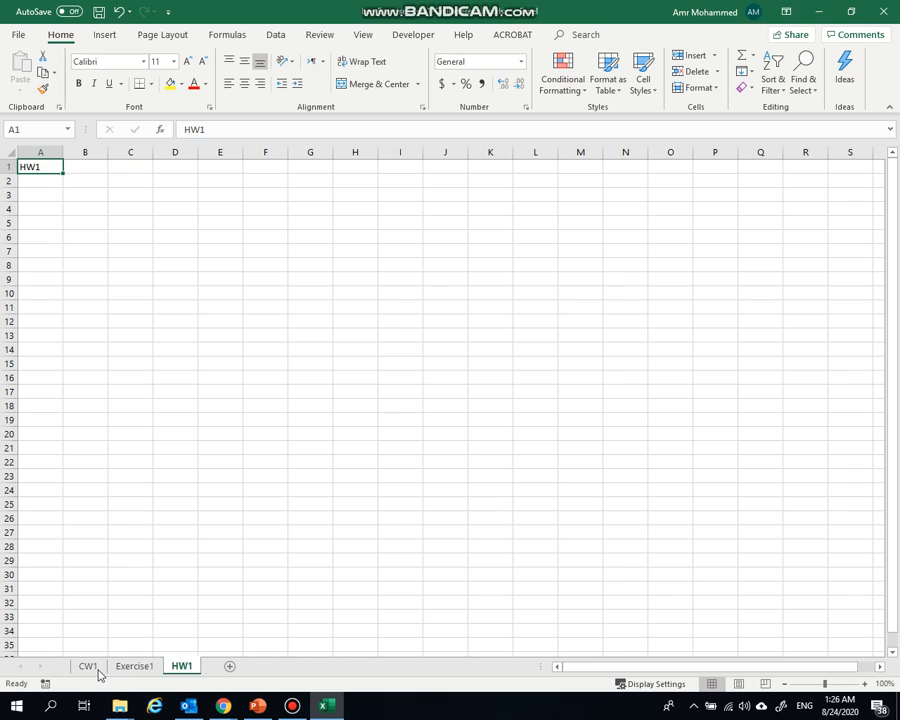
{"action": "left_click", "coordinate": [94, 668]}
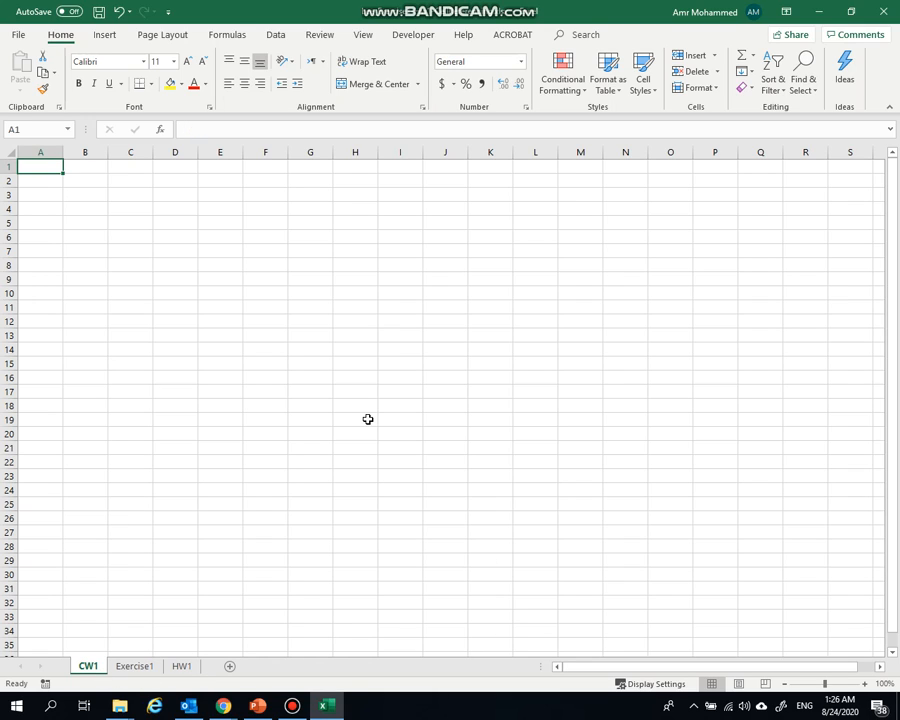
{"action": "left_click", "coordinate": [255, 178]}
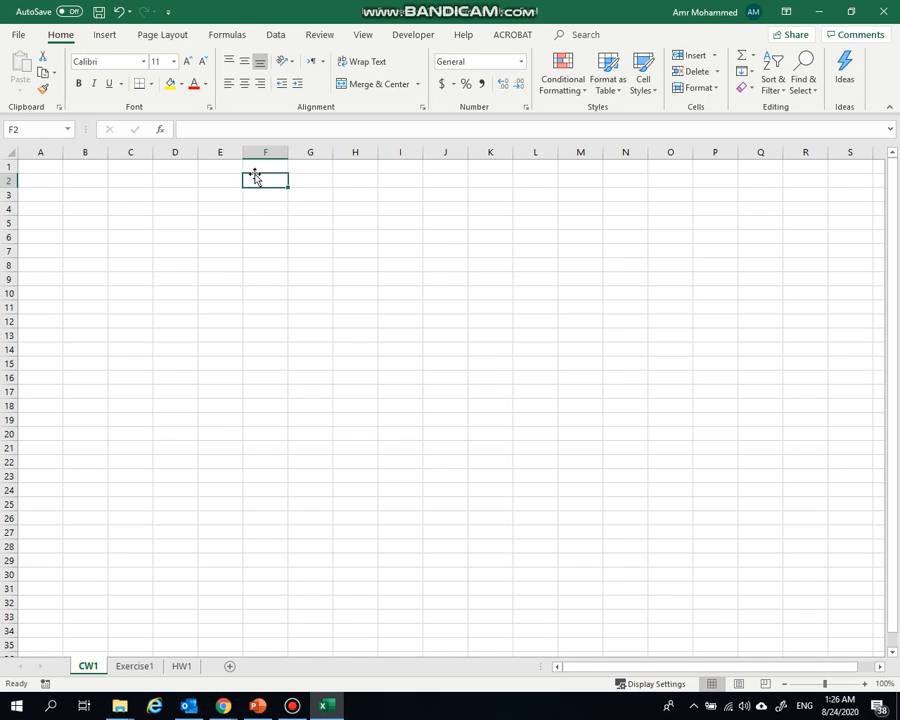
{"action": "type", "text": "C"}
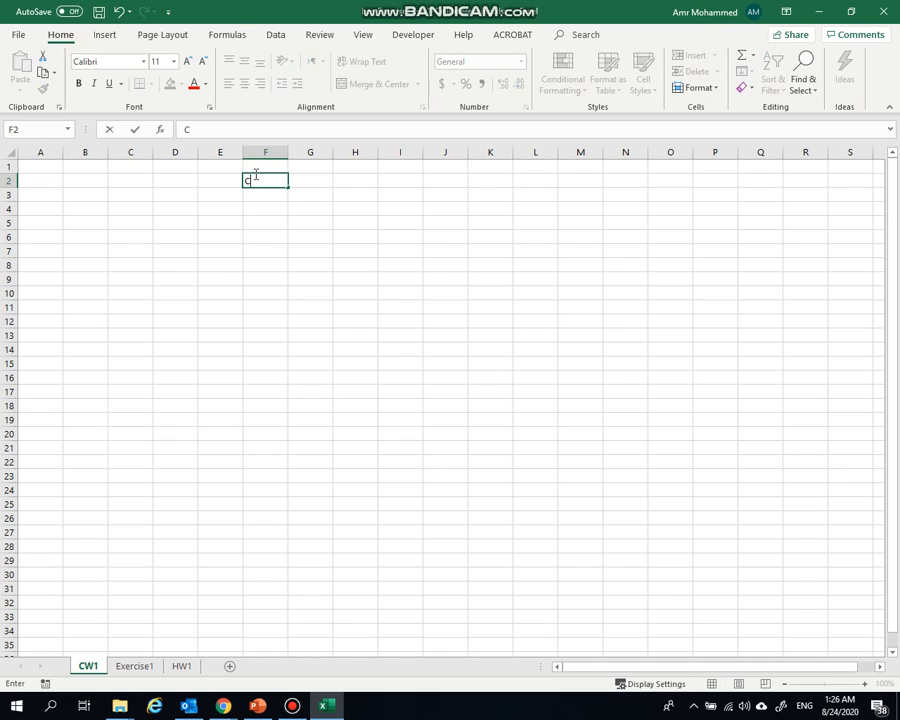
{"action": "type", "text": "ell Referencing"}
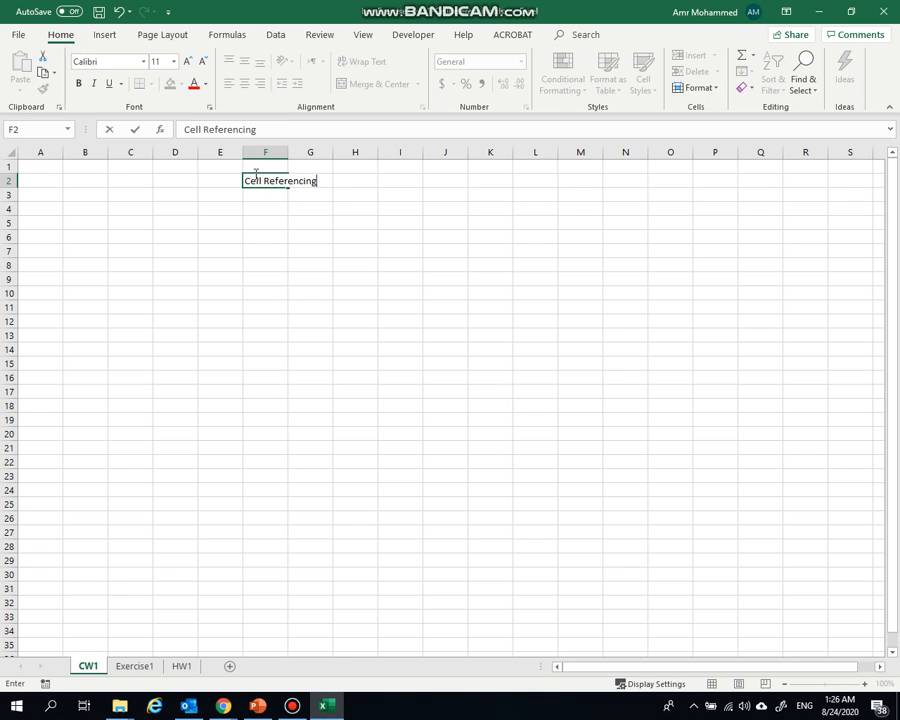
{"action": "key", "text": "Return"}
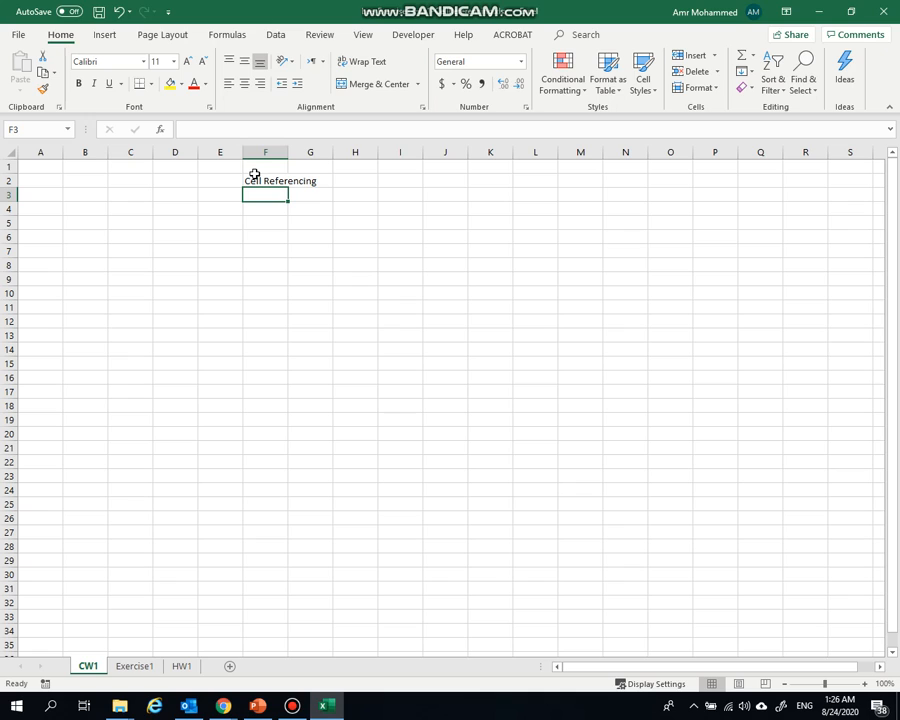
{"action": "type", "text": "Active "}
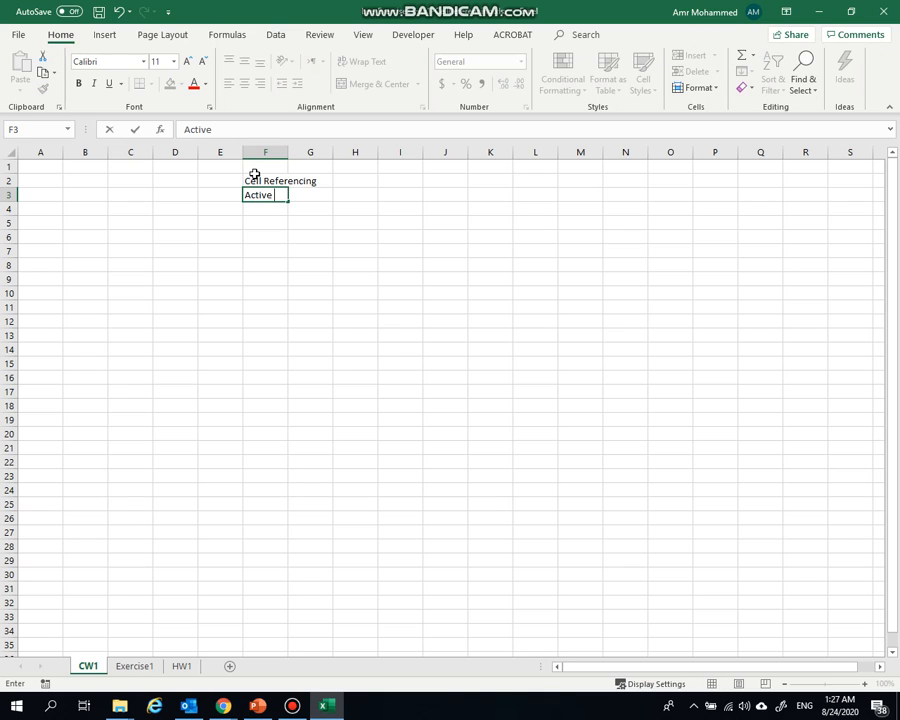
{"action": "type", "text": "Cell"}
{"action": "key", "text": "Return"}
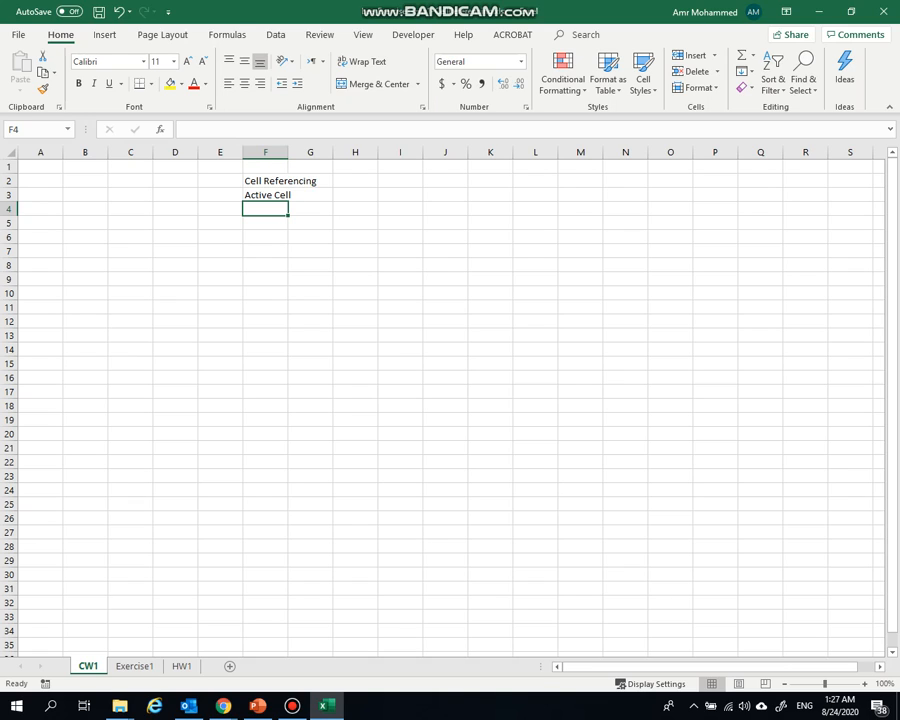
Enter Copy/Paste Functions in cell F4 of the CW1 sheet
{"action": "key", "text": "alt+Tab"}
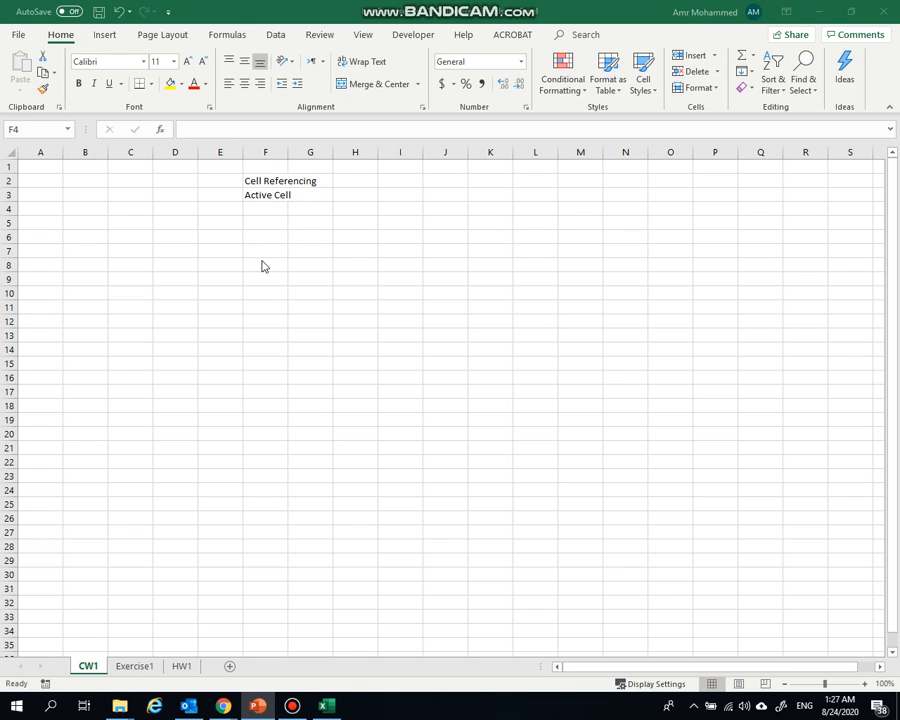
{"action": "left_click", "coordinate": [249, 208]}
{"action": "type", "text": "Co"}
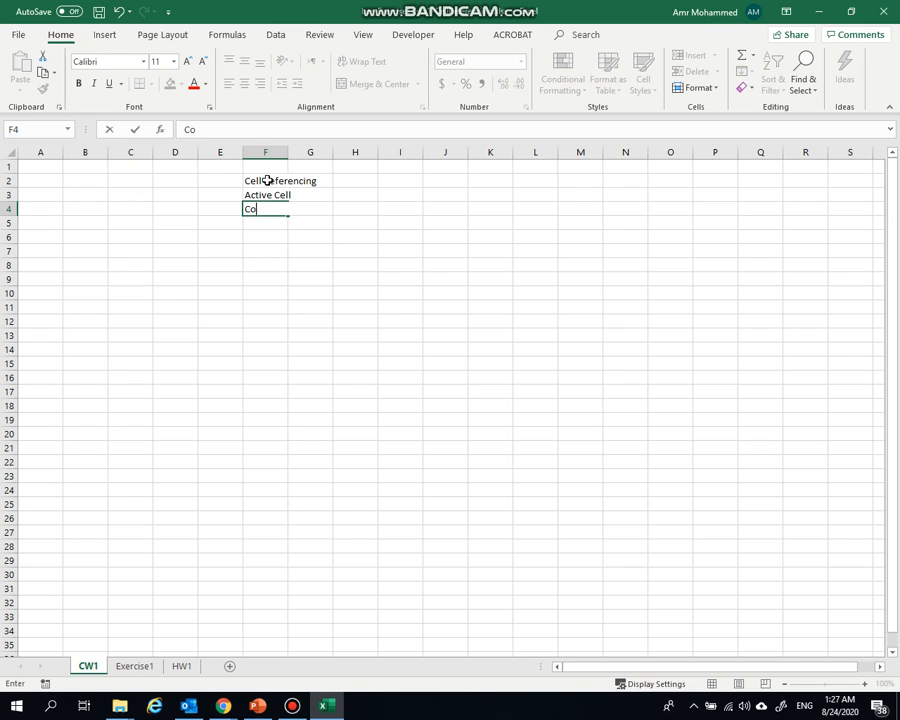
{"action": "type", "text": "py/Paste Functions"}
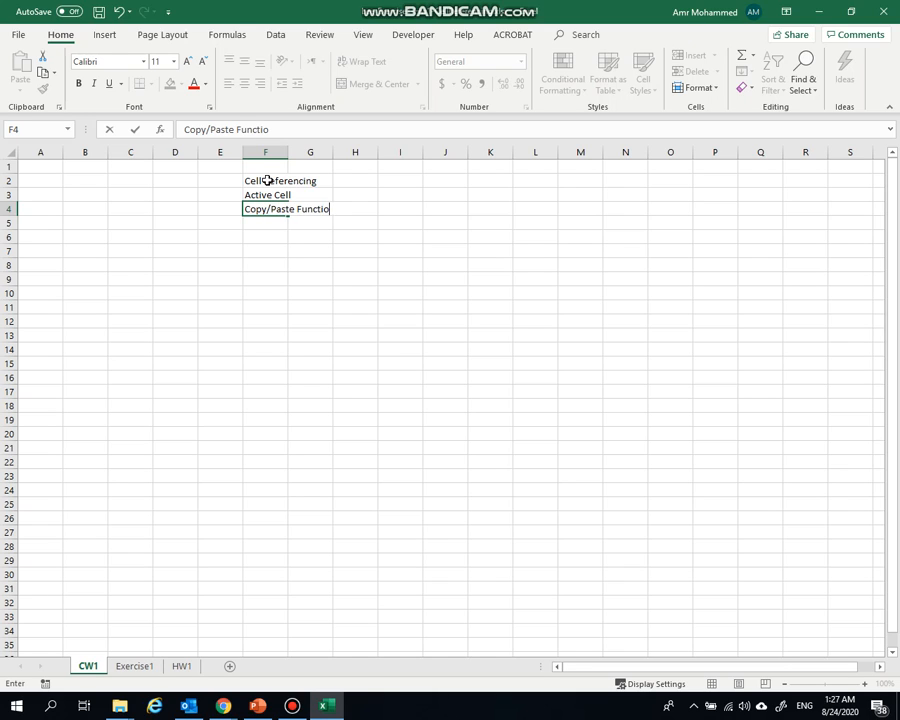
{"action": "key", "text": "ctrl+Return"}
{"action": "key", "text": "Return"}
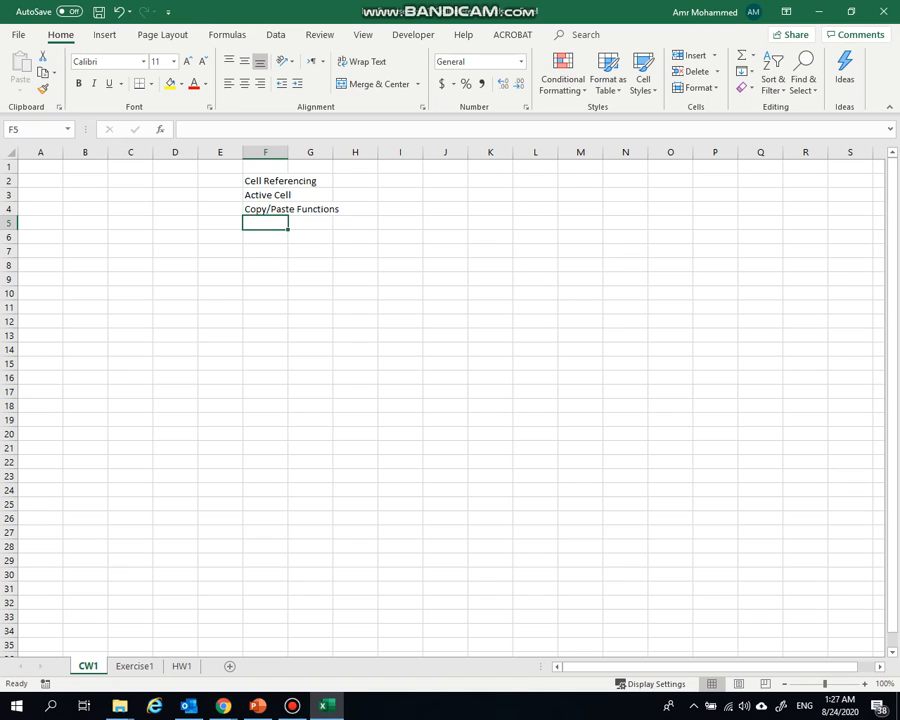
Enter Relative and Absolute Referening in cell F5 beneath the other headings
{"action": "key", "text": "alt+Tab"}
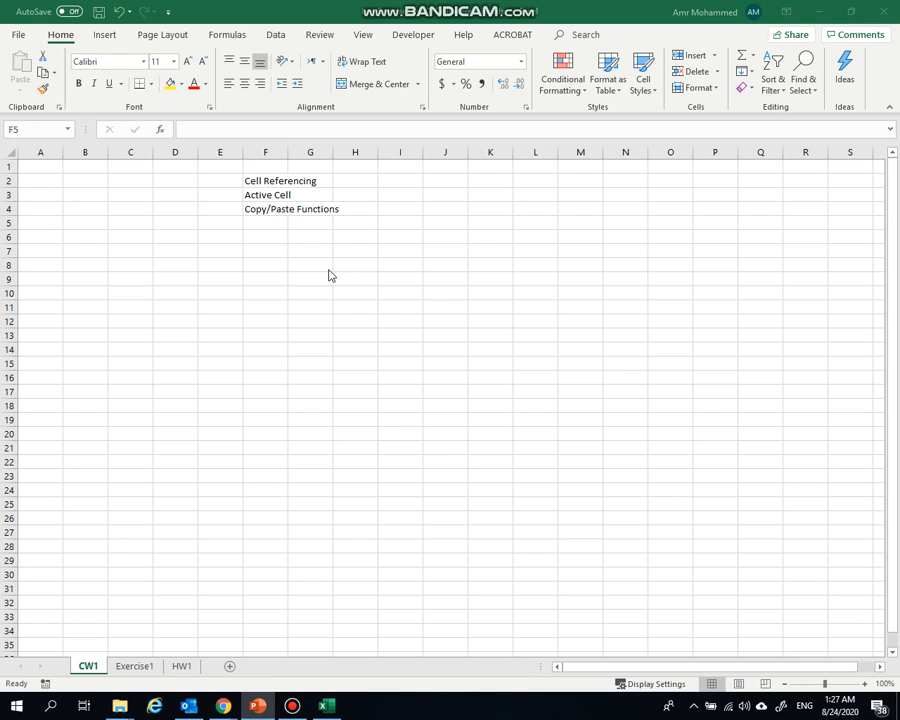
{"action": "left_click", "coordinate": [261, 222]}
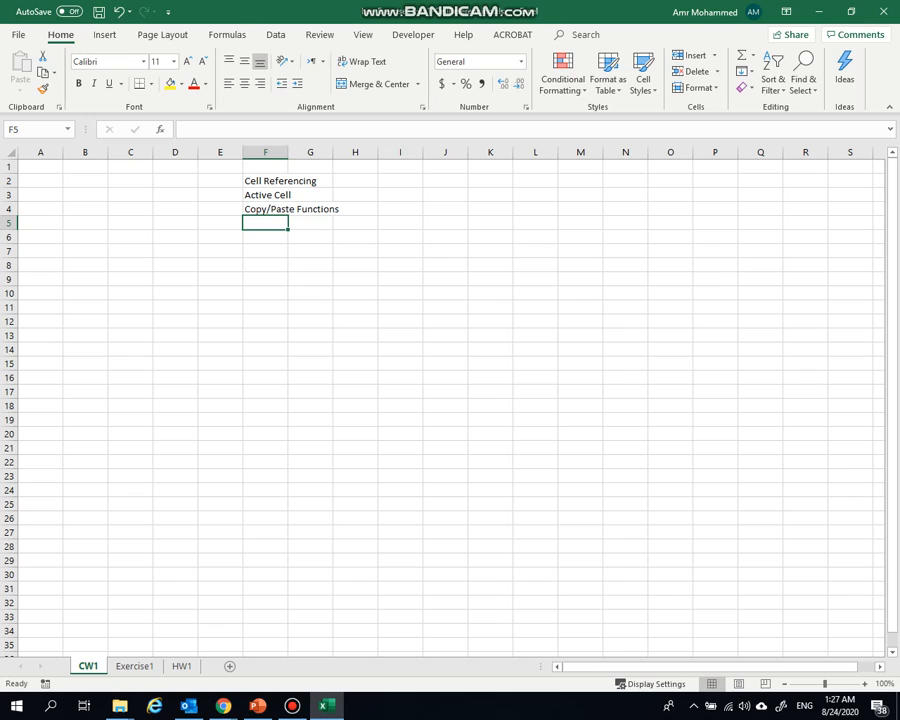
{"action": "type", "text": "Relative and "}
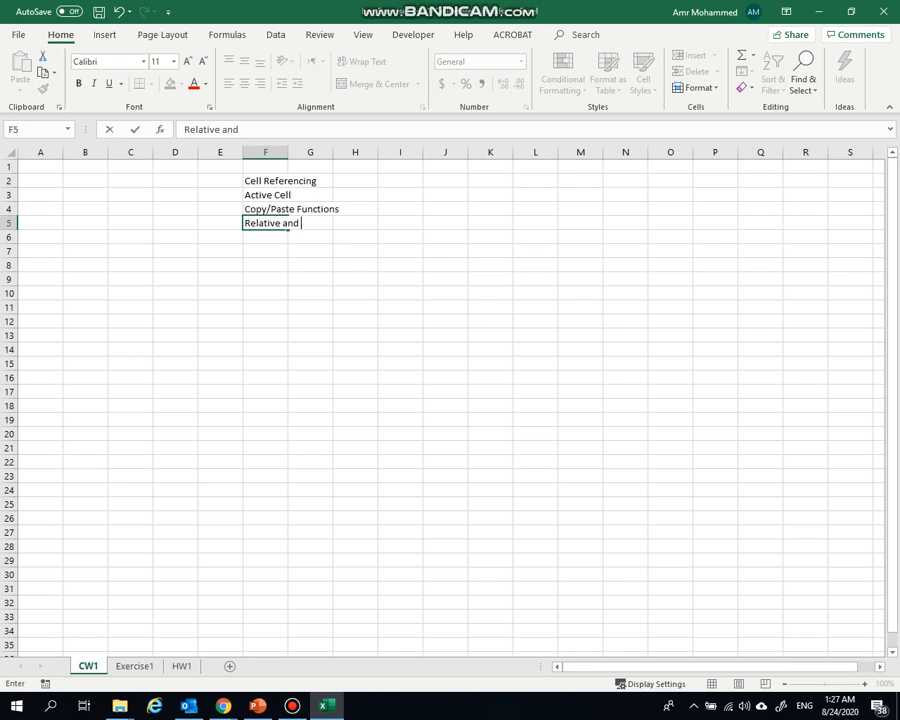
{"action": "type", "text": "Absolute Refere"}
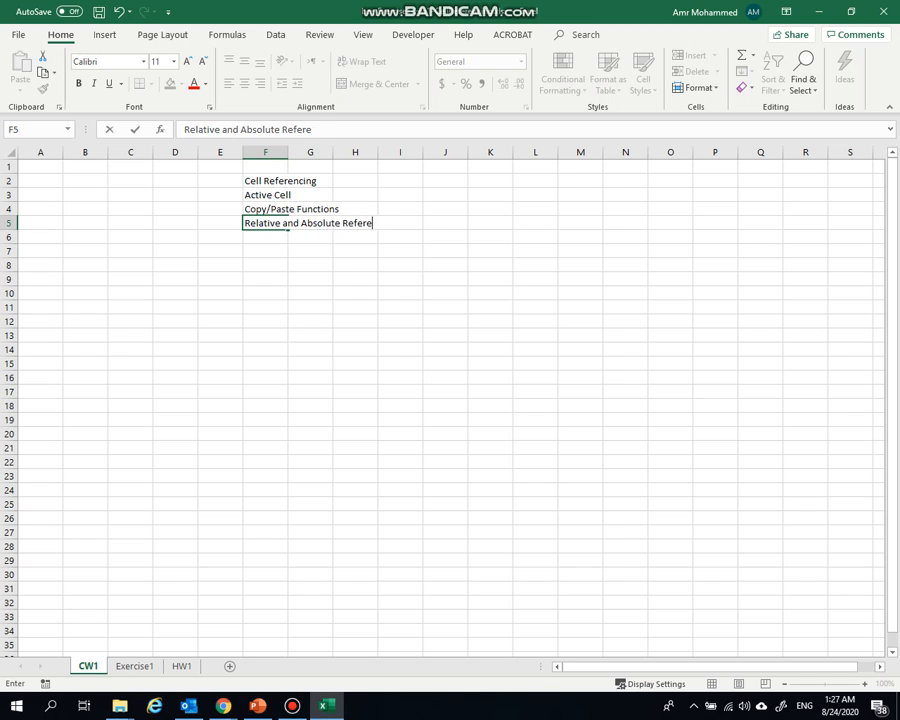
{"action": "type", "text": "ning"}
{"action": "key", "text": "Return"}
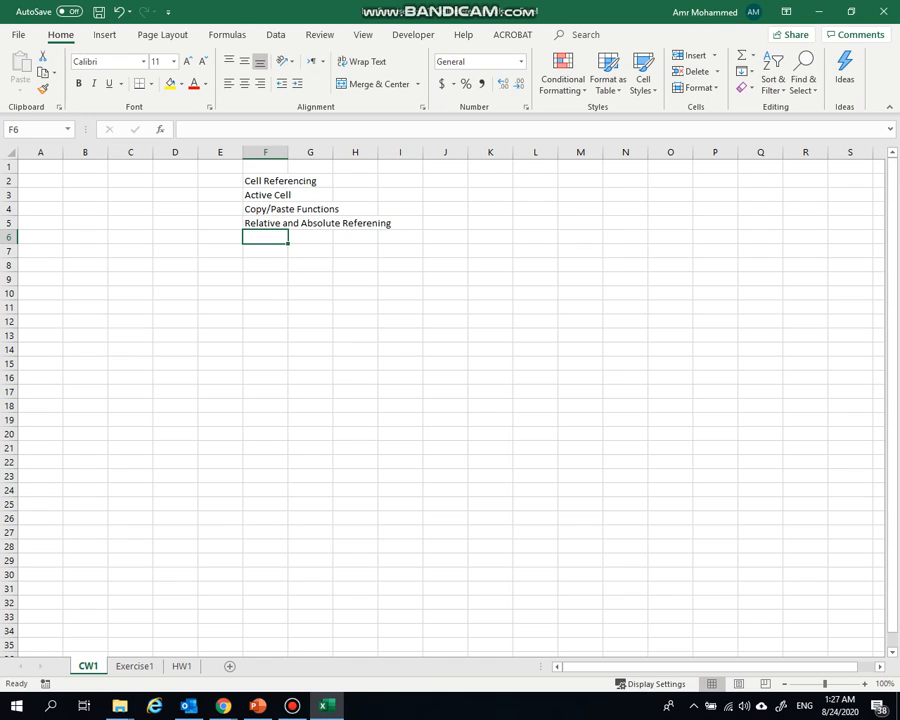
Select cells E11, F3 and H14 in turn and examine the active cell's reference
{"action": "key", "text": "alt+Tab"}
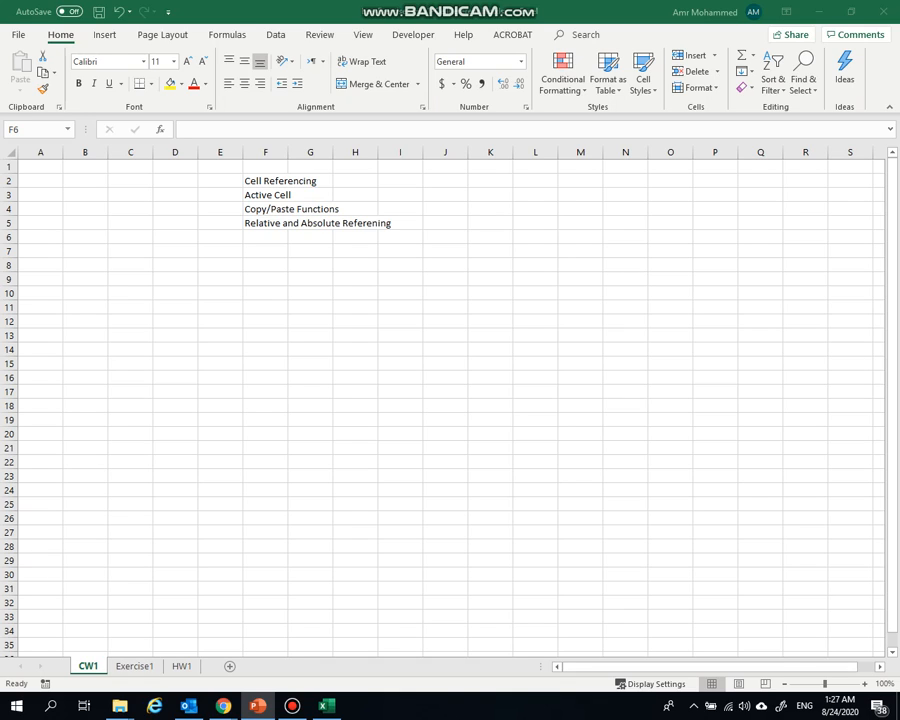
{"action": "left_click", "coordinate": [212, 313]}
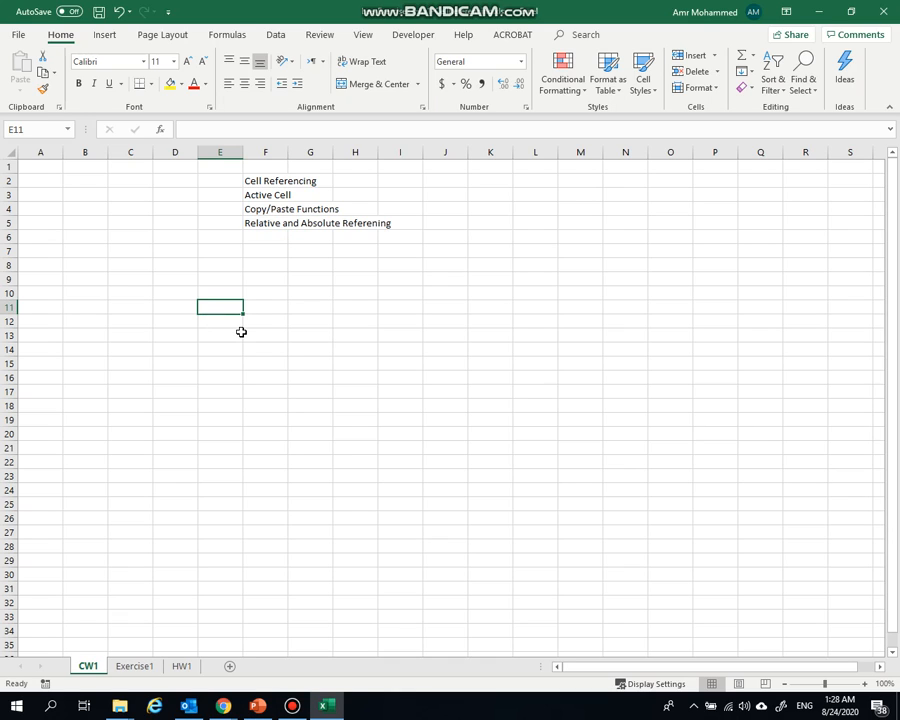
{"action": "left_click", "coordinate": [276, 195]}
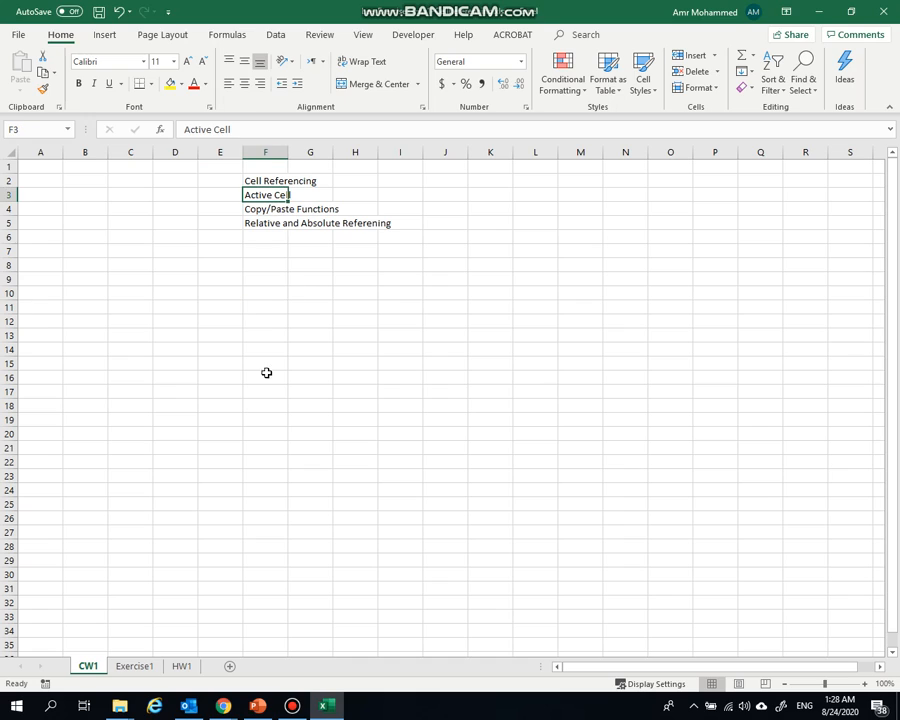
{"action": "left_click", "coordinate": [367, 349]}
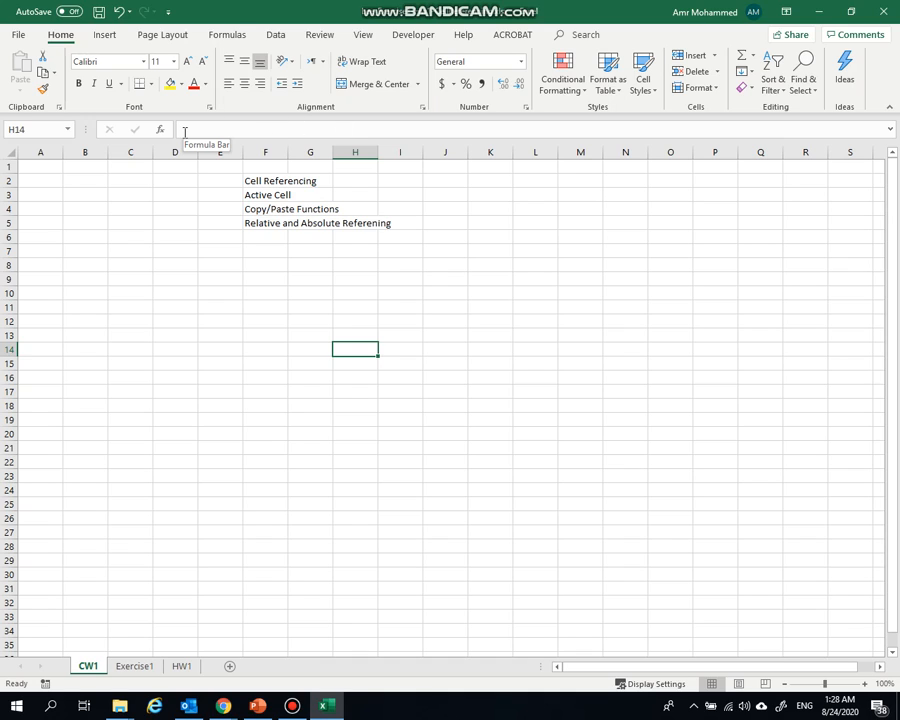
{"action": "left_click", "coordinate": [30, 129]}
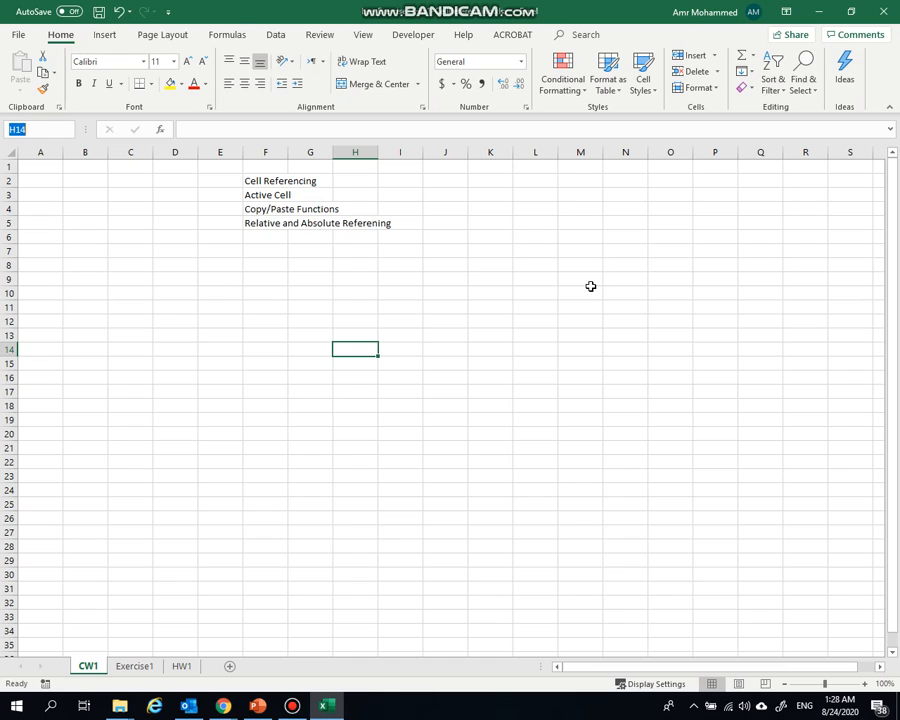
Enter the text Hello in cell M7 and the number 9876 in cell M8
{"action": "left_click", "coordinate": [578, 250]}
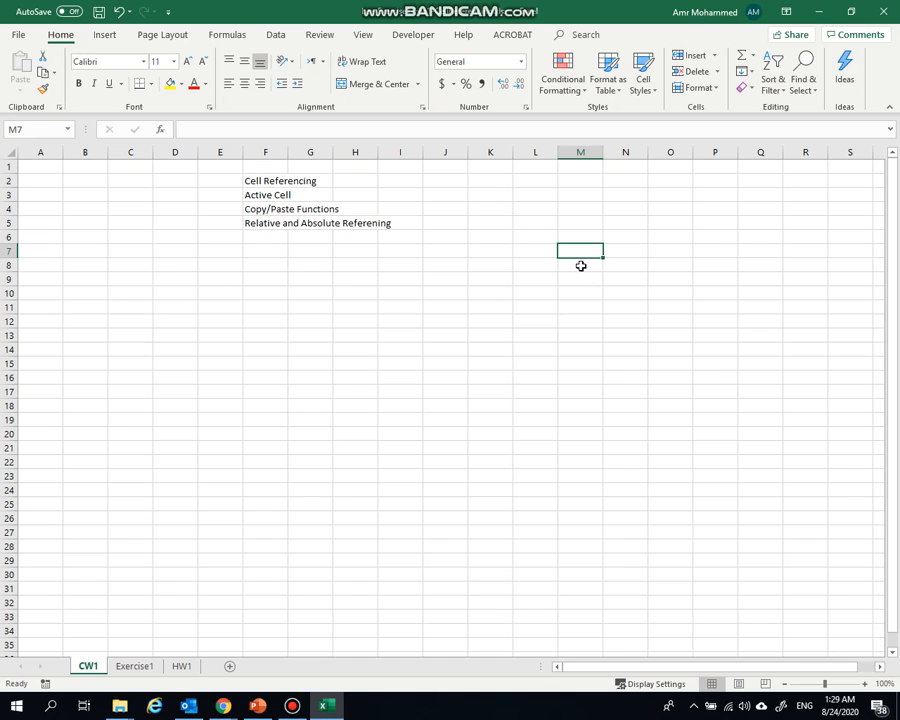
{"action": "type", "text": "He"}
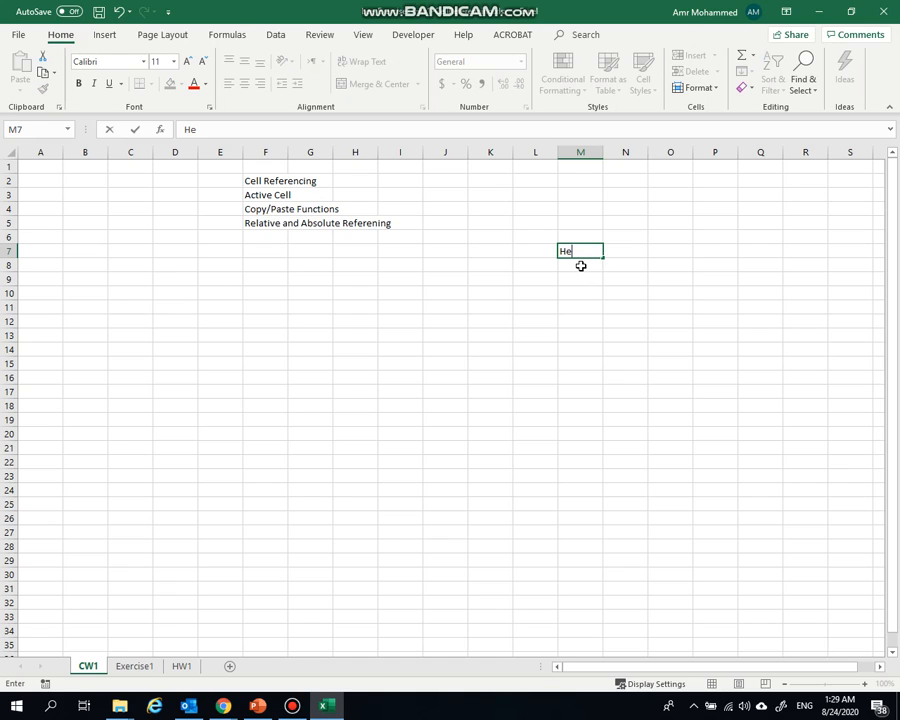
{"action": "type", "text": "llo"}
{"action": "left_click_drag", "start_coordinate": [214, 129], "coordinate": [185, 129]}
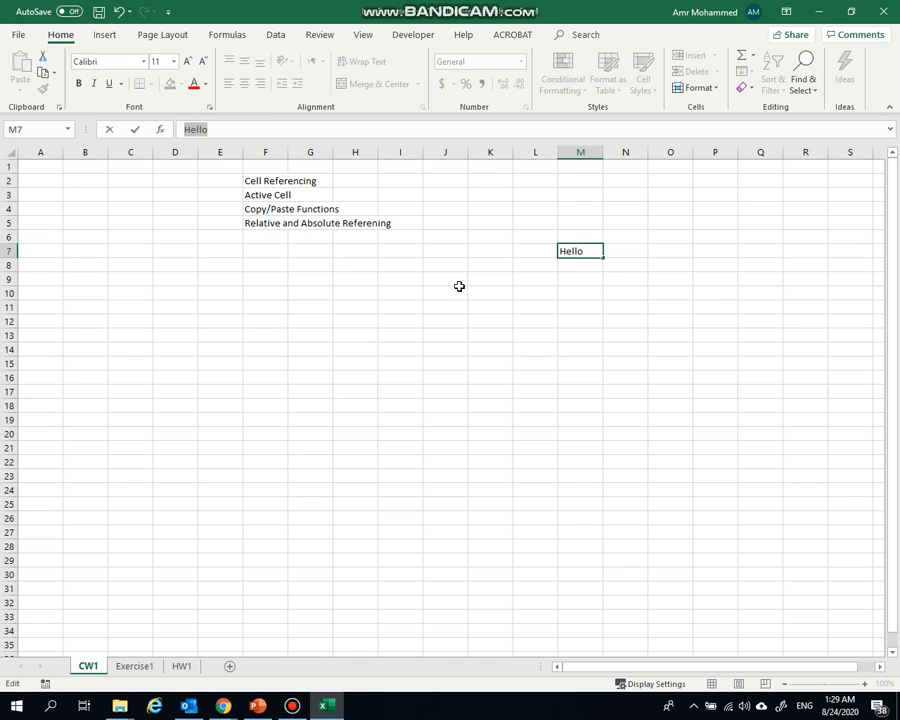
{"action": "left_click", "coordinate": [568, 267]}
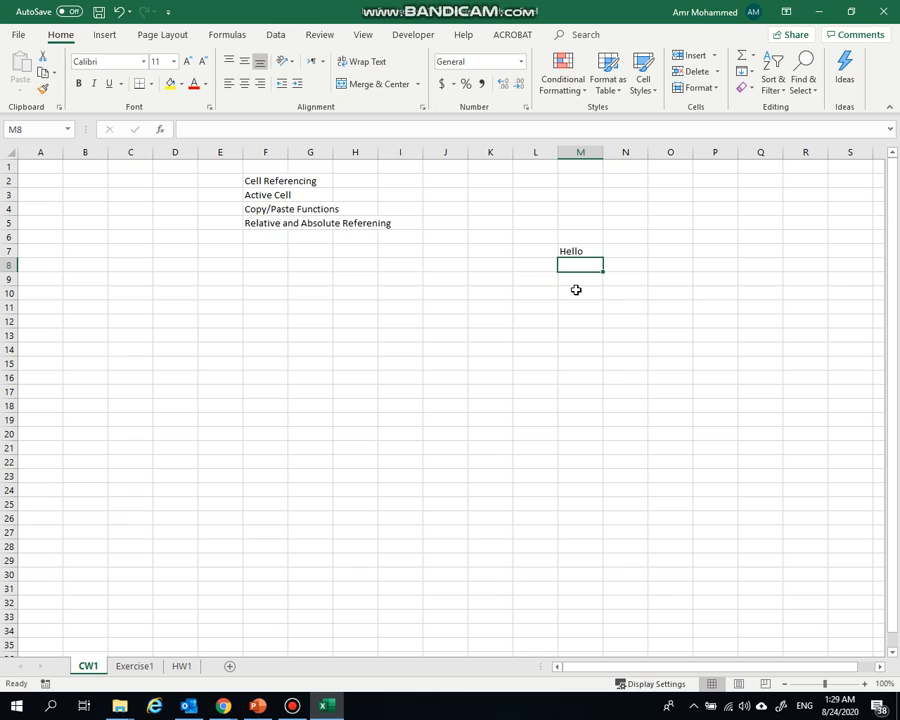
{"action": "type", "text": "9876"}
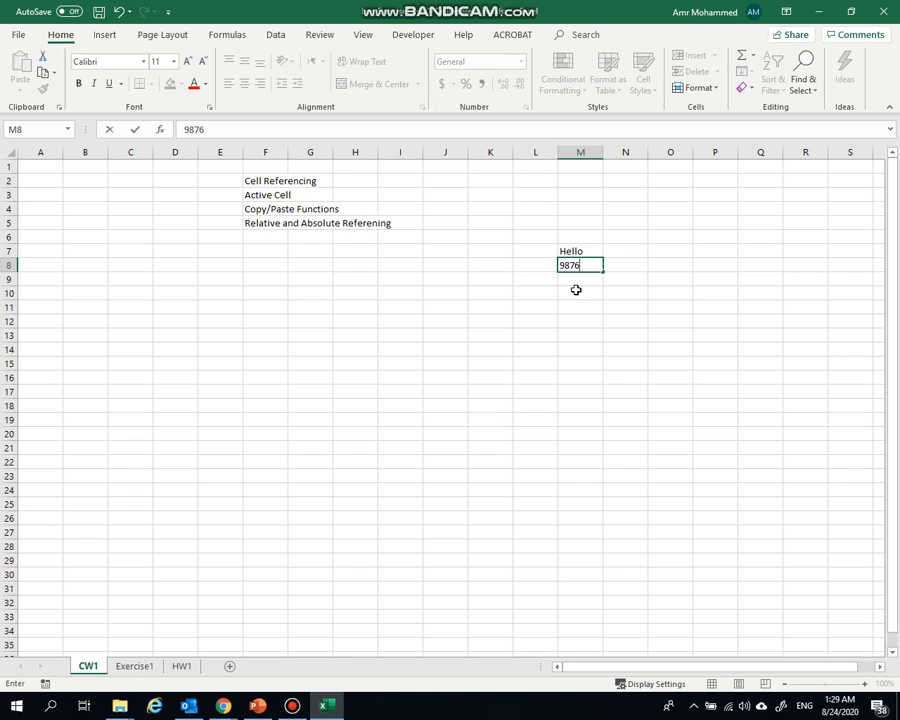
{"action": "key", "text": "Return"}
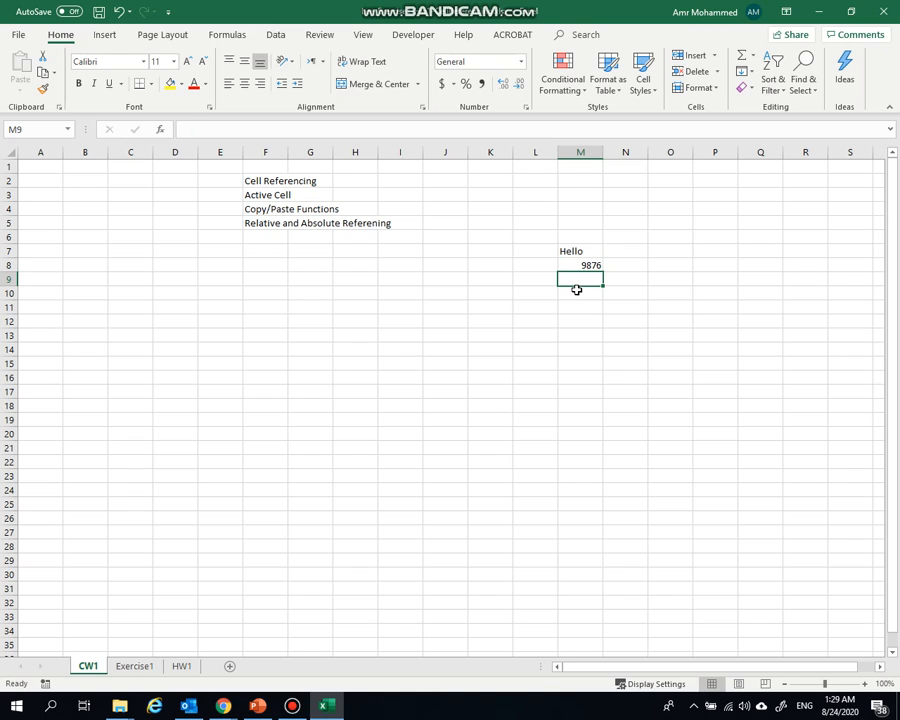
{"action": "left_click", "coordinate": [571, 265]}
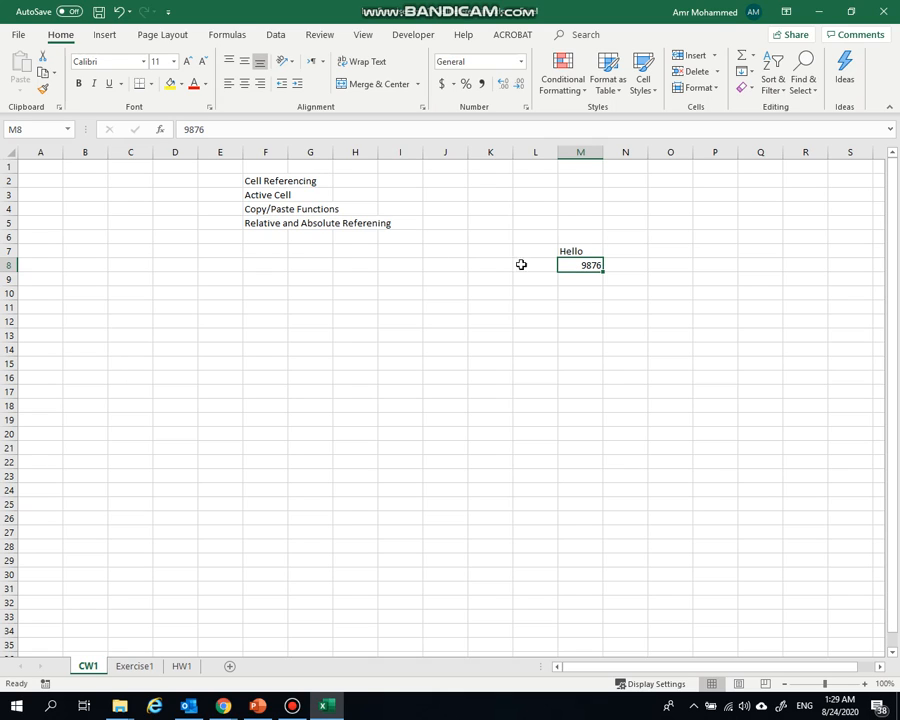
Enter the formula =10*2+18 in cell M9 and inspect the formula behind its result
{"action": "left_click_drag", "start_coordinate": [574, 279], "coordinate": [586, 293]}
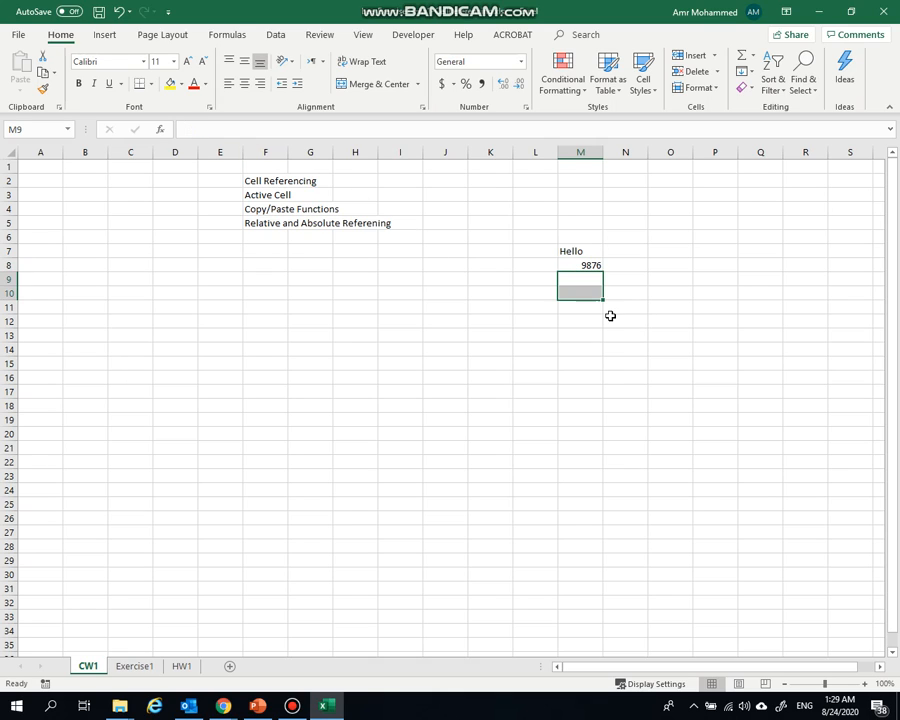
{"action": "left_click", "coordinate": [576, 279]}
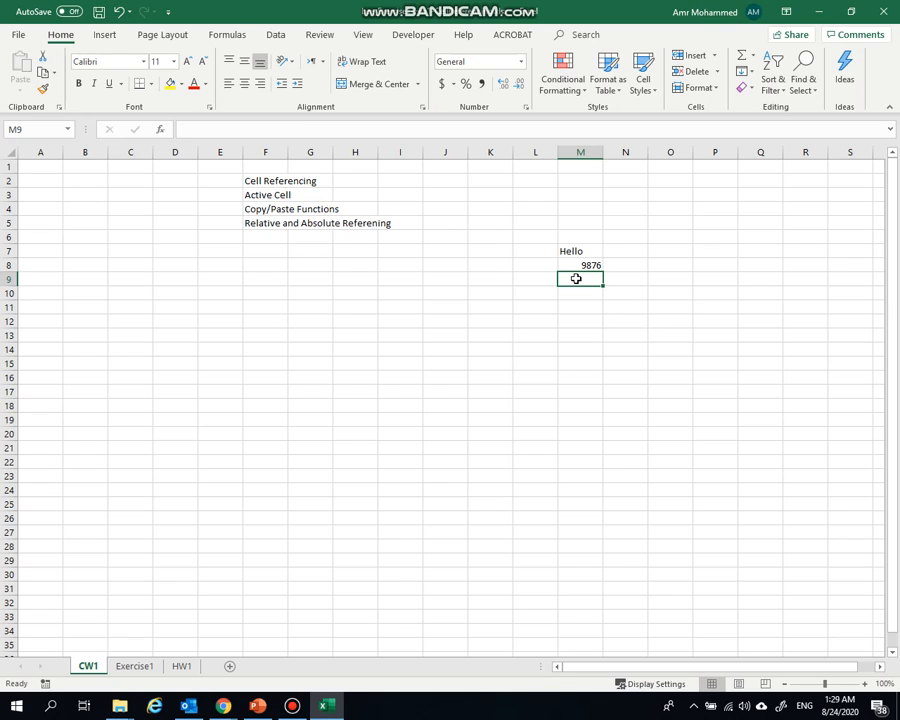
{"action": "type", "text": "="}
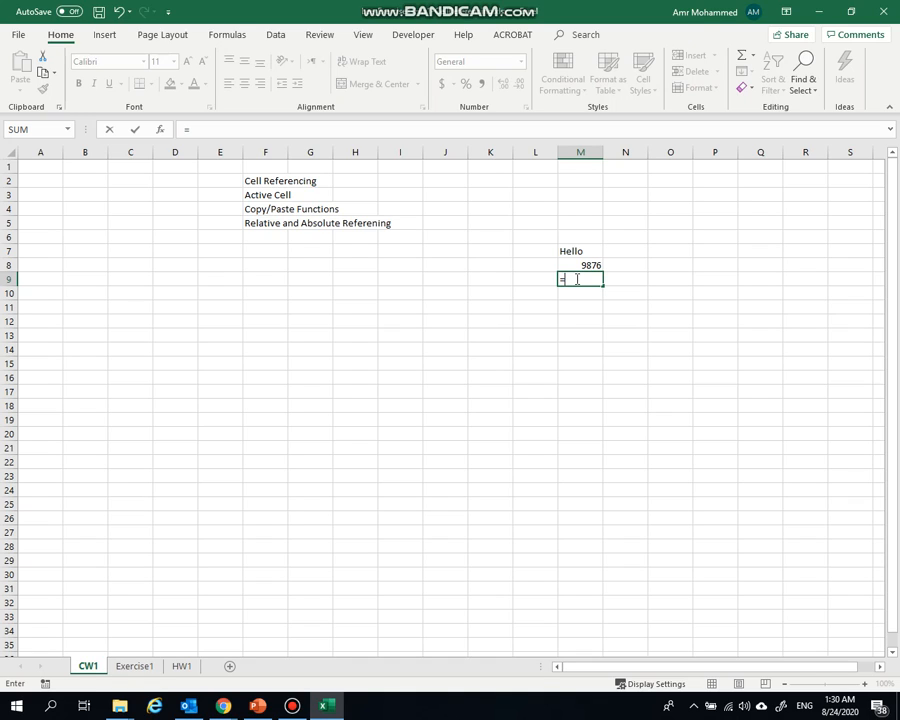
{"action": "type", "text": "10*2+18"}
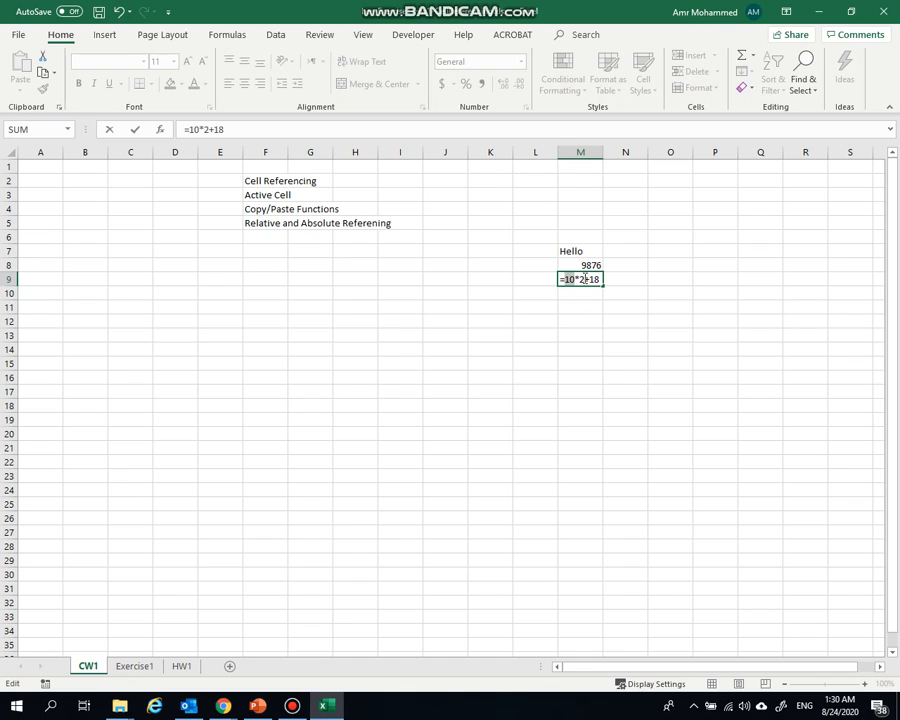
{"action": "left_click", "coordinate": [582, 280]}
{"action": "left_click_drag", "start_coordinate": [584, 283], "coordinate": [593, 282]}
{"action": "key", "text": "Return"}
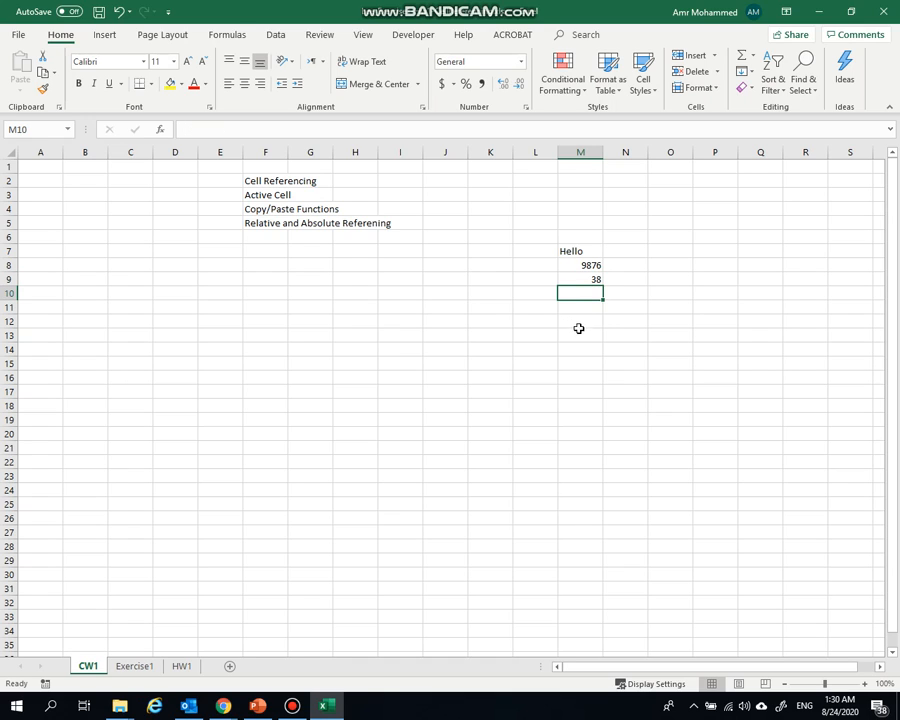
{"action": "left_click", "coordinate": [588, 277]}
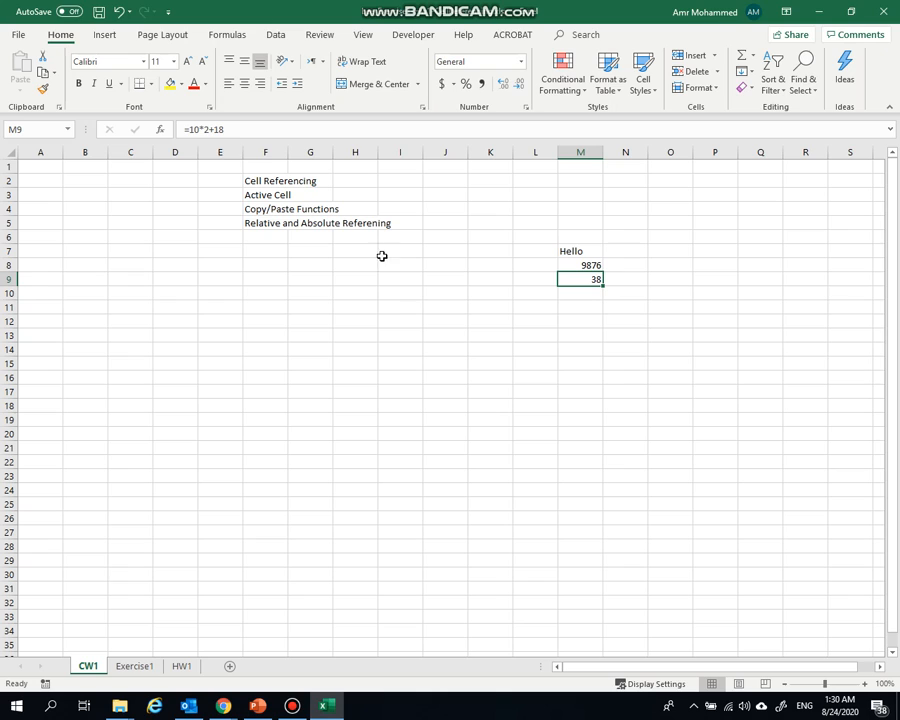
{"action": "left_click", "coordinate": [206, 133]}
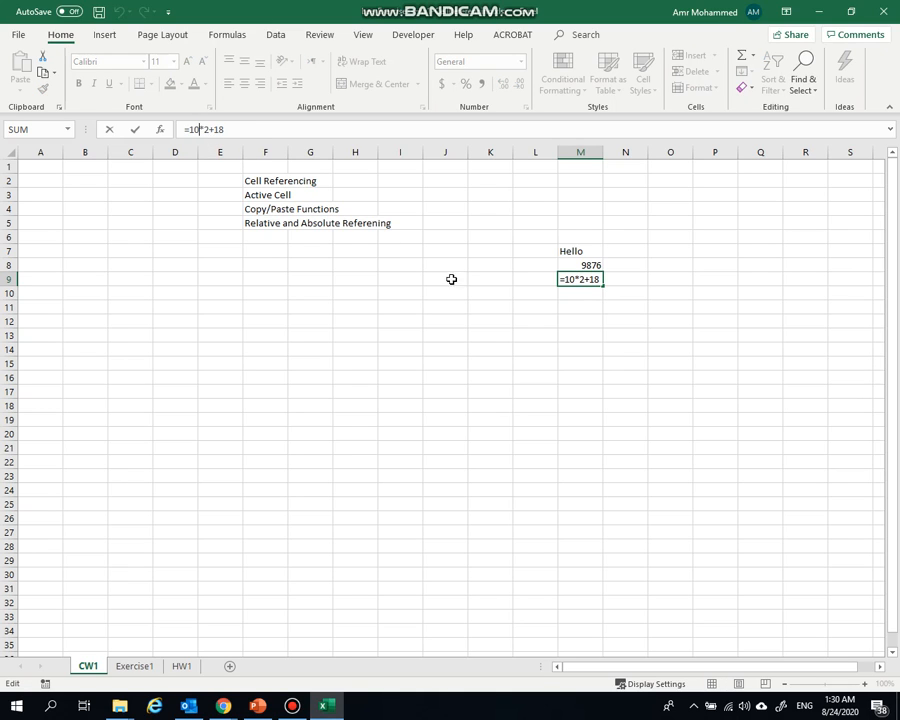
{"action": "left_click", "coordinate": [532, 321]}
Enter the number 10 in cell H11 as an input value
{"action": "left_click", "coordinate": [352, 308]}
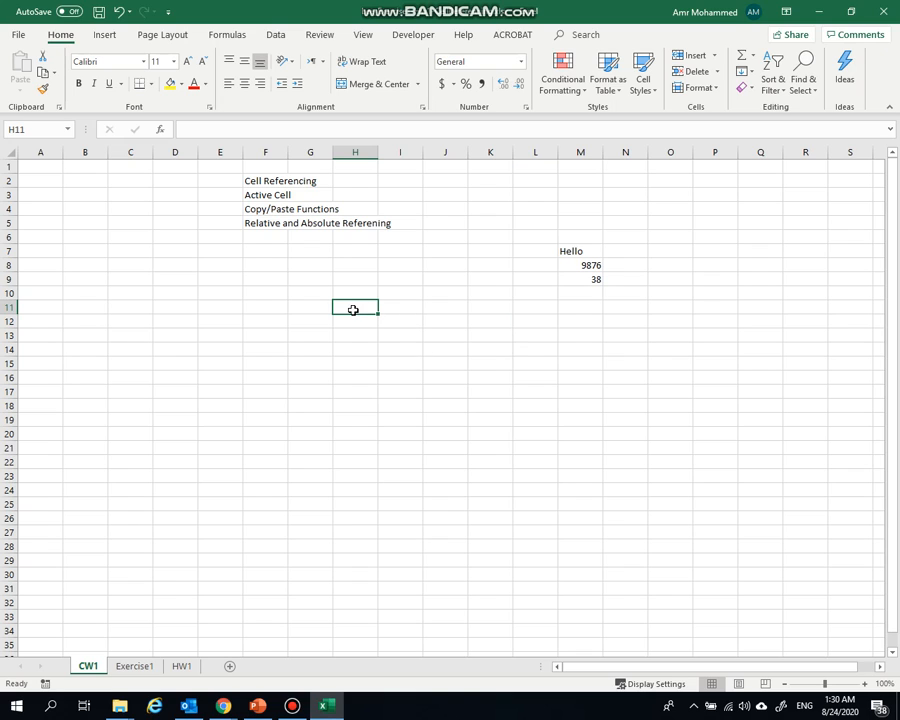
{"action": "type", "text": "10"}
{"action": "left_click", "coordinate": [362, 335]}
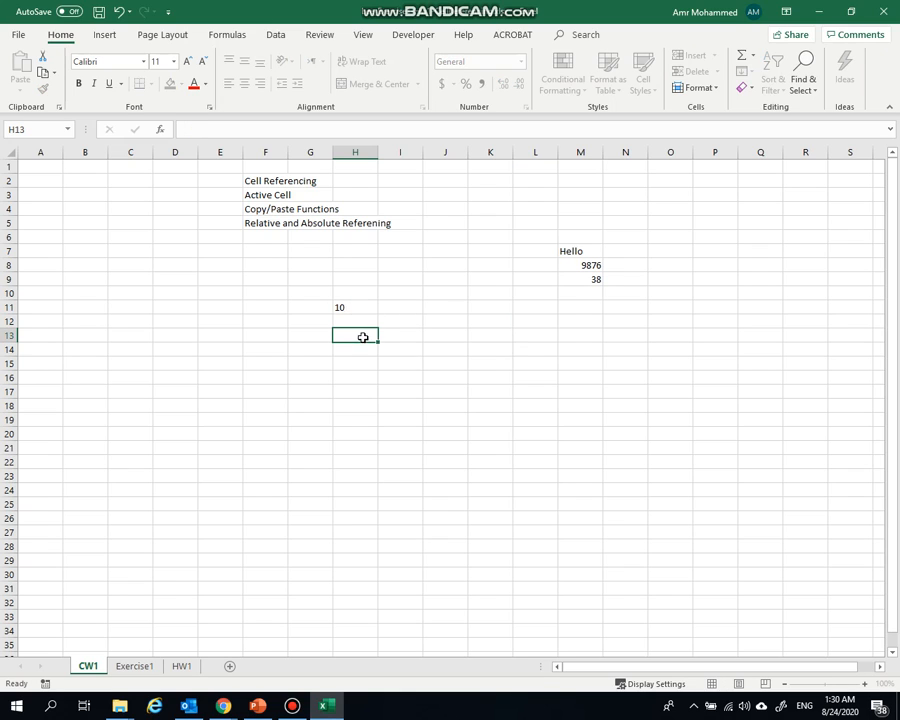
{"action": "left_click", "coordinate": [540, 311]}
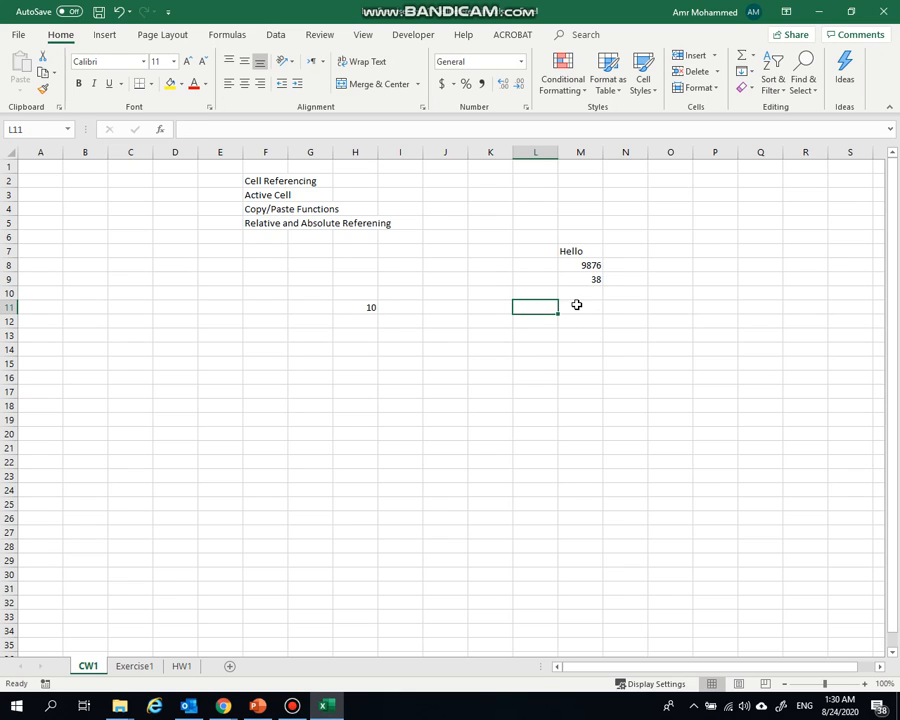
Enter the formula =2*H11 in cell M11, multiplying the value in H11 by 2
{"action": "left_click", "coordinate": [578, 304]}
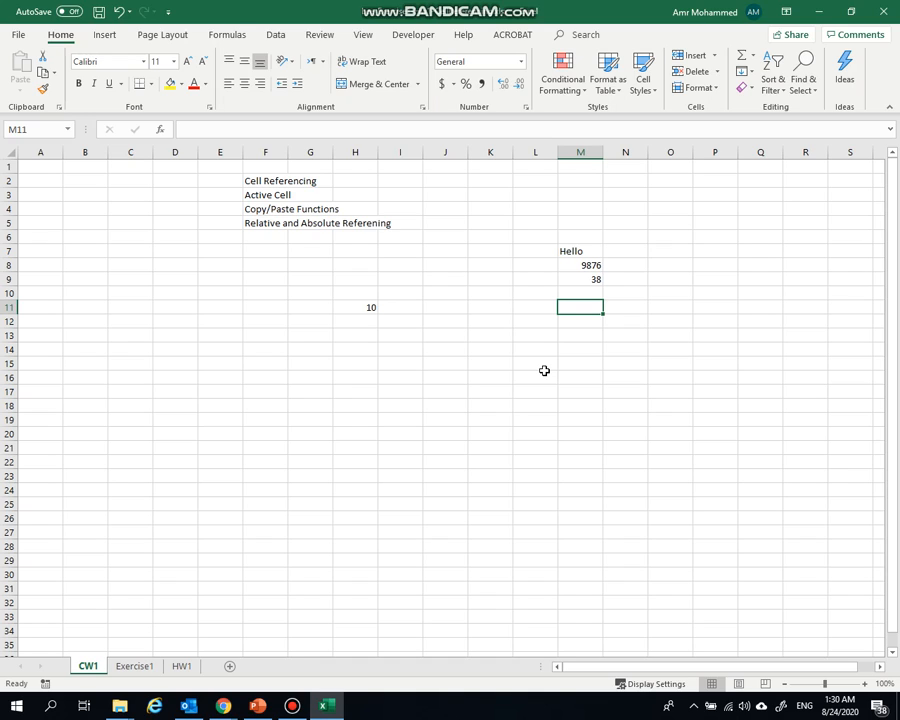
{"action": "type", "text": "="}
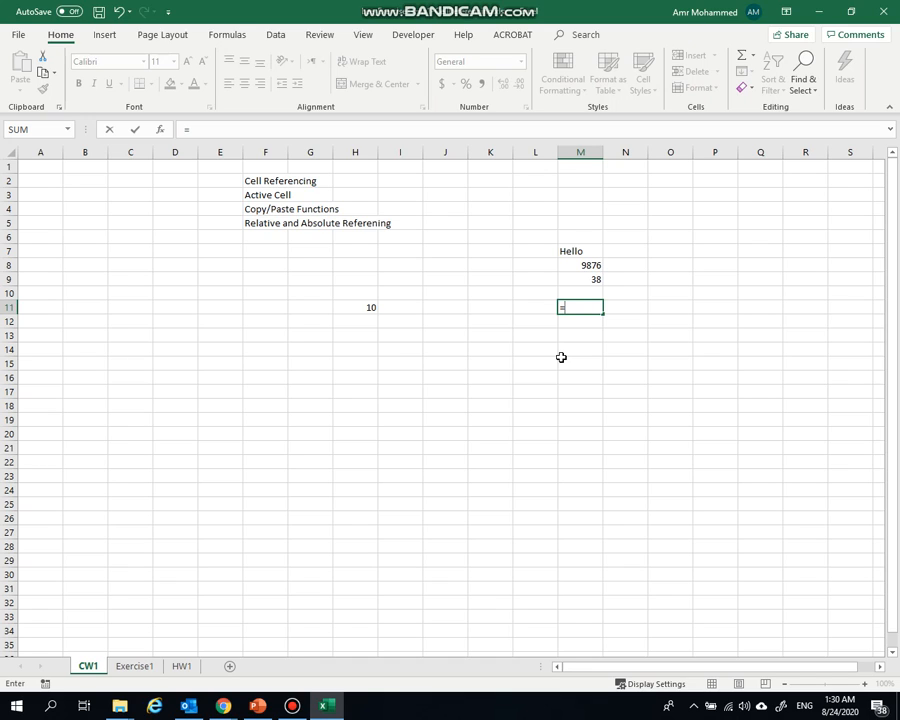
{"action": "type", "text": "@"}
{"action": "key", "text": "BackSpace"}
{"action": "type", "text": "2*"}
{"action": "left_click", "coordinate": [352, 308]}
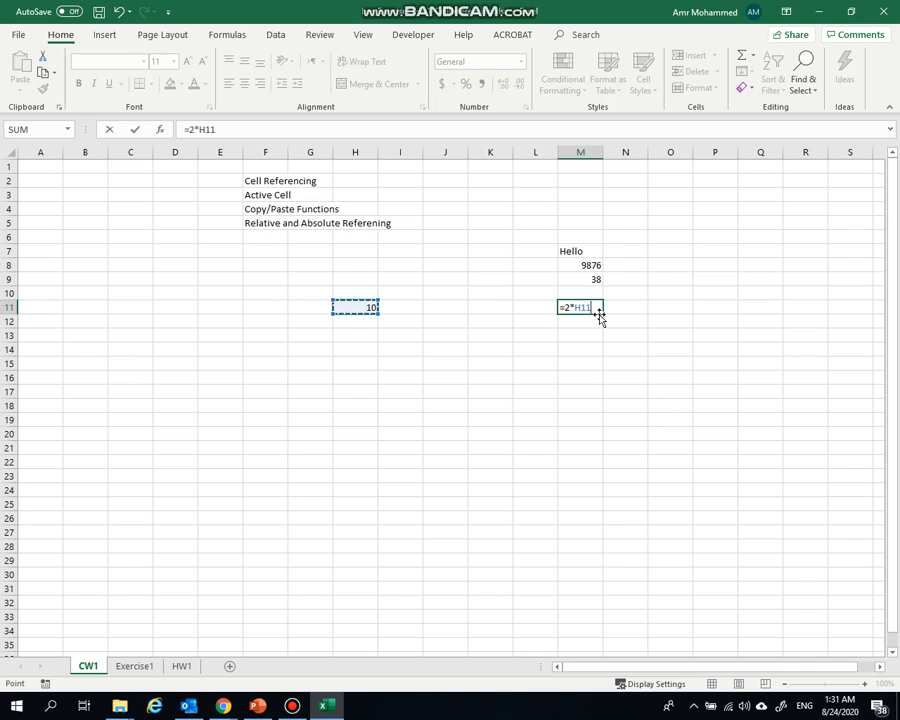
{"action": "key", "text": "Return"}
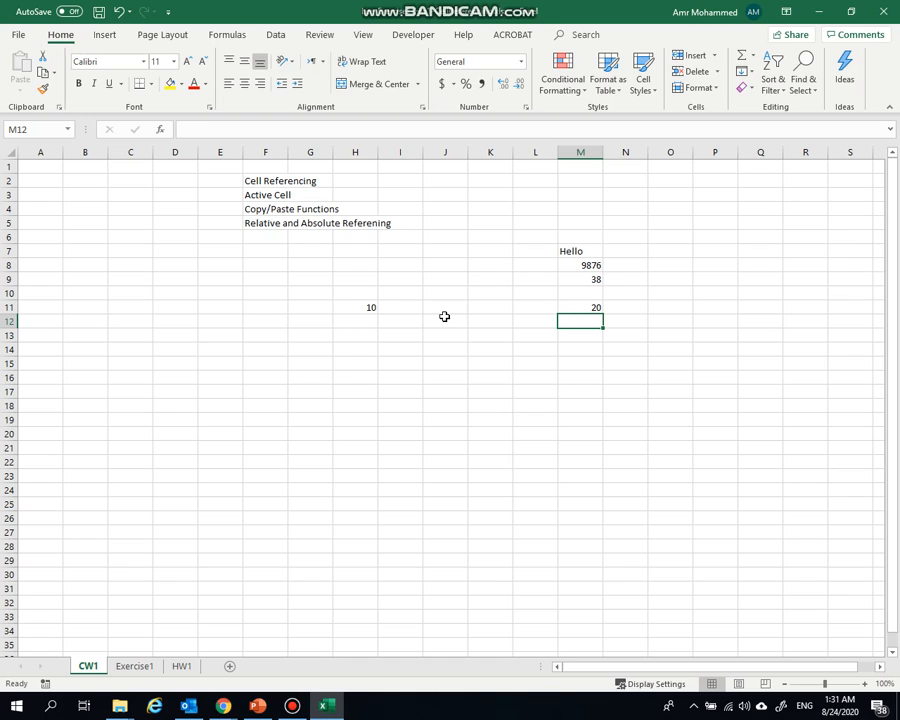
Enter the numbers 20, 35 and 27 in cells H12, H13 and H14 below the existing input value
{"action": "left_click", "coordinate": [354, 321]}
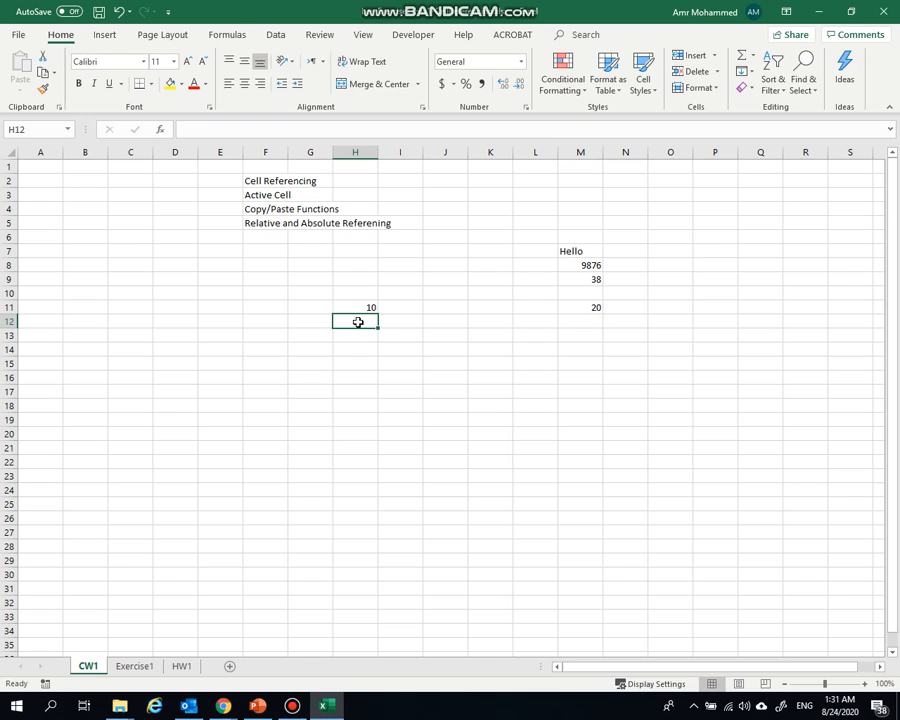
{"action": "type", "text": "20"}
{"action": "key", "text": "Return"}
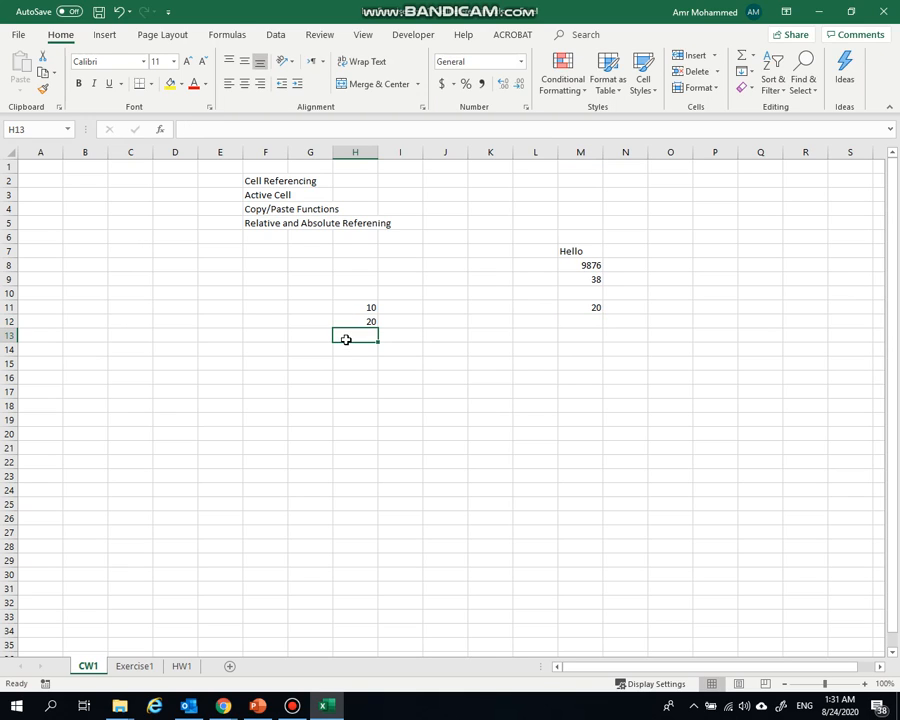
{"action": "type", "text": "35"}
{"action": "key", "text": "Return"}
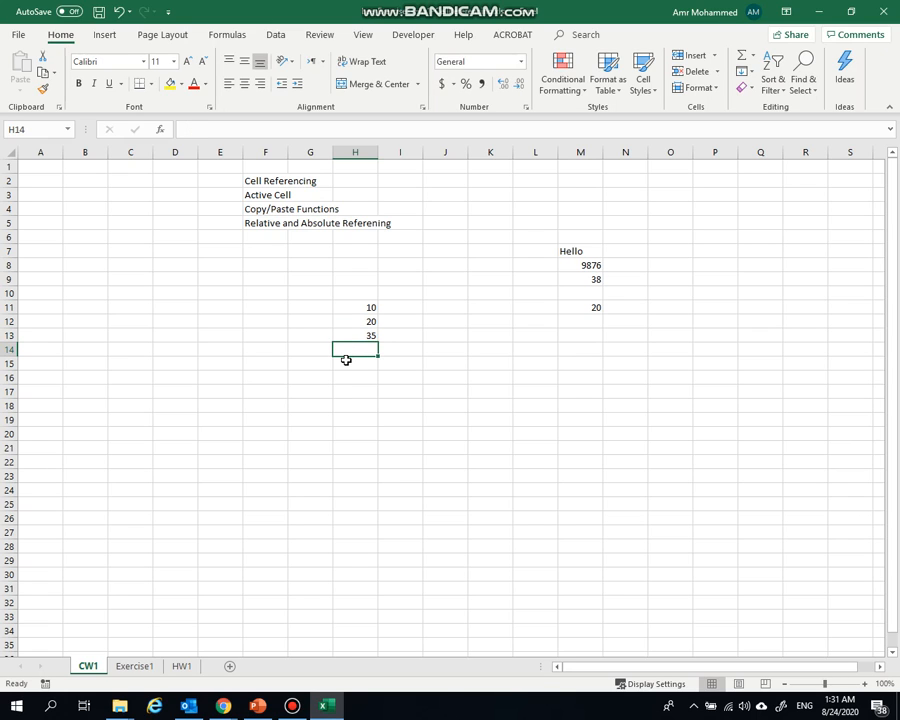
{"action": "type", "text": "27"}
{"action": "key", "text": "Return"}
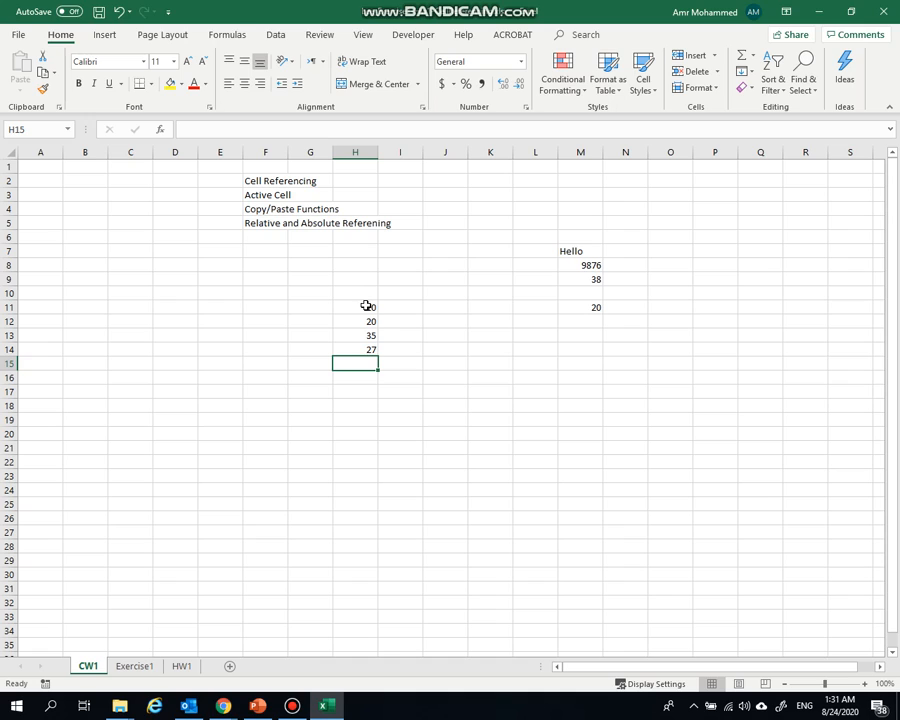
Enter the formula =2*H11+3*H12-5*H13+H14 in cell H15 and inspect the formula behind its result
{"action": "type", "text": "="}
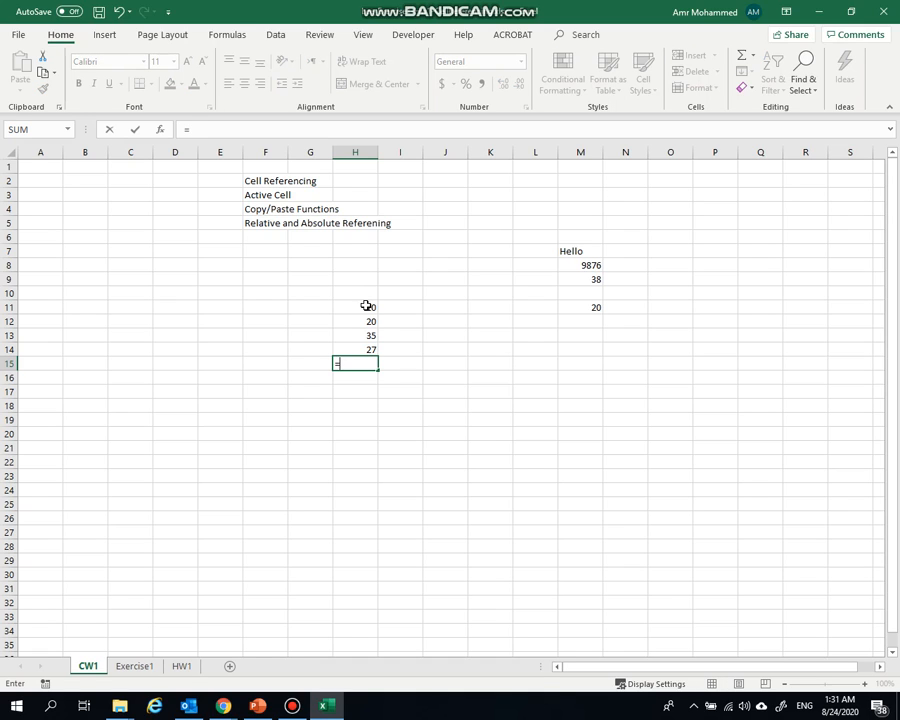
{"action": "type", "text": "2*"}
{"action": "left_click", "coordinate": [349, 307]}
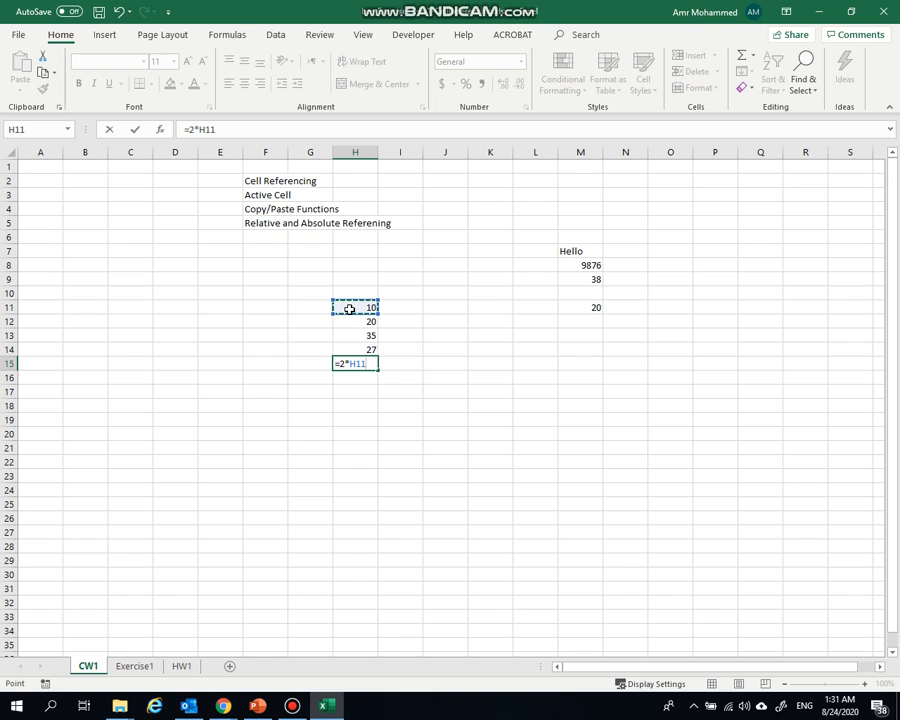
{"action": "type", "text": "+3*"}
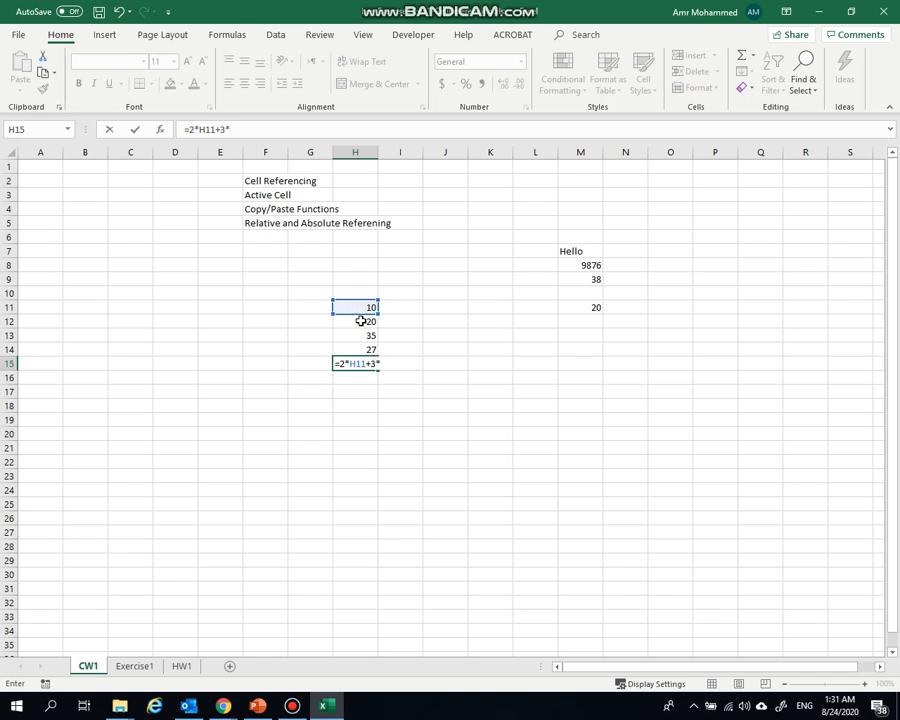
{"action": "left_click", "coordinate": [364, 322]}
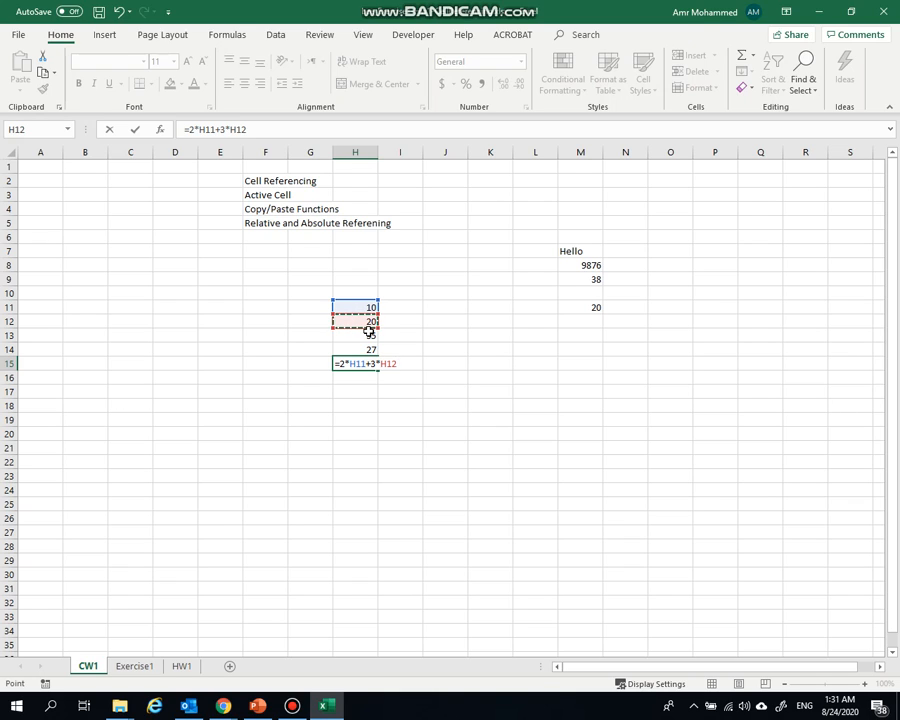
{"action": "type", "text": "-5*"}
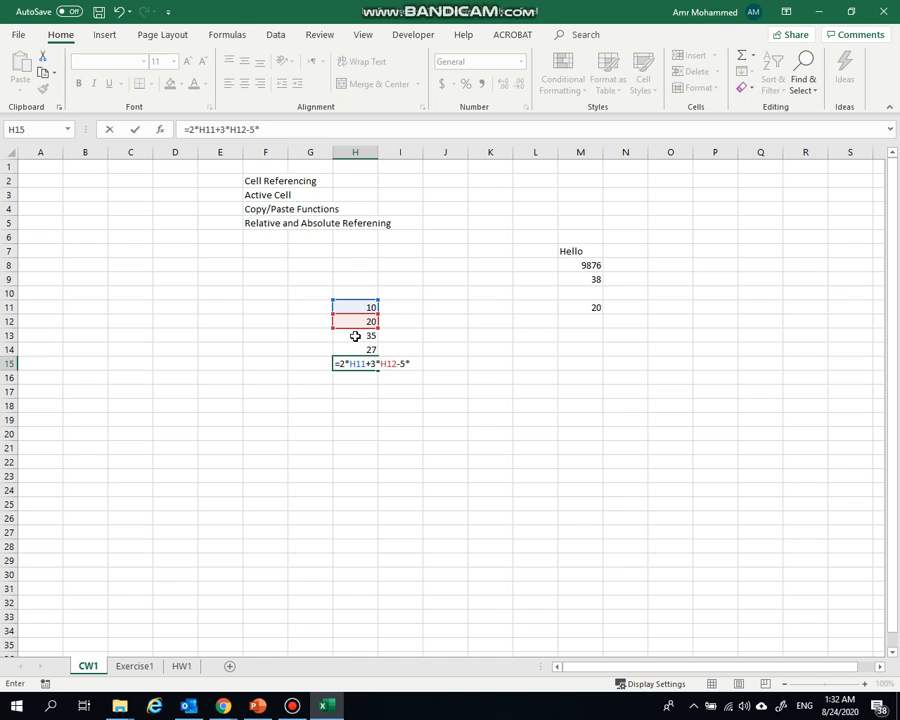
{"action": "left_click", "coordinate": [356, 336]}
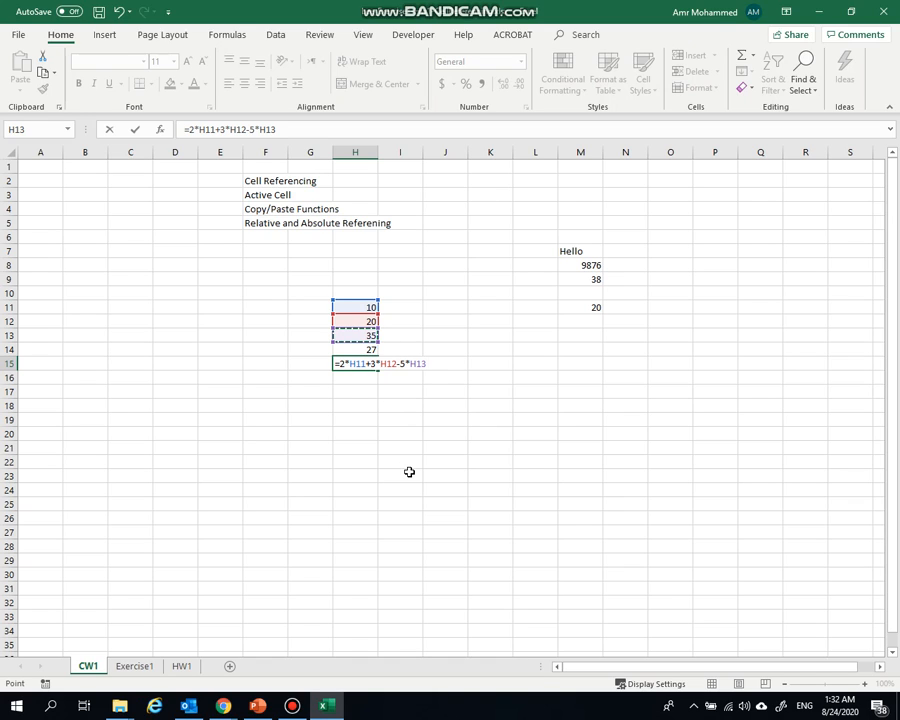
{"action": "type", "text": "+"}
{"action": "left_click", "coordinate": [348, 349]}
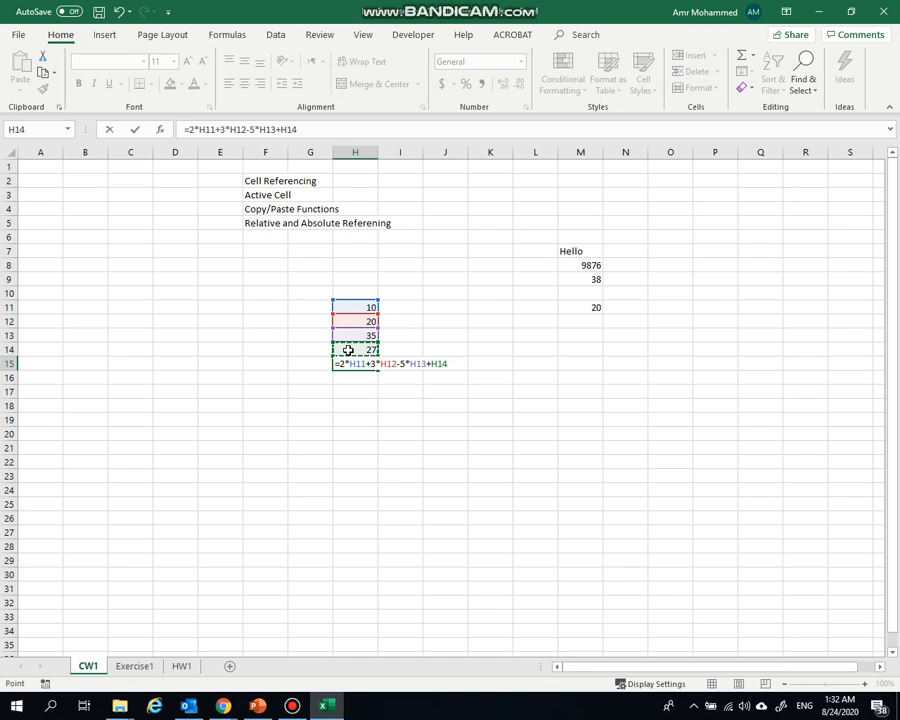
{"action": "key", "text": "Return"}
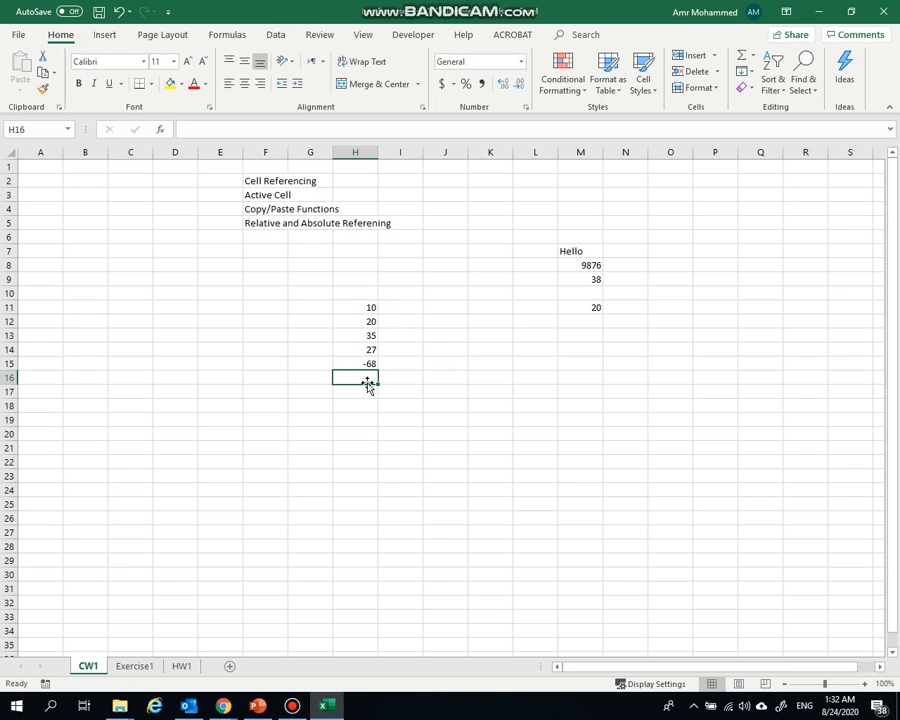
{"action": "left_click", "coordinate": [354, 362]}
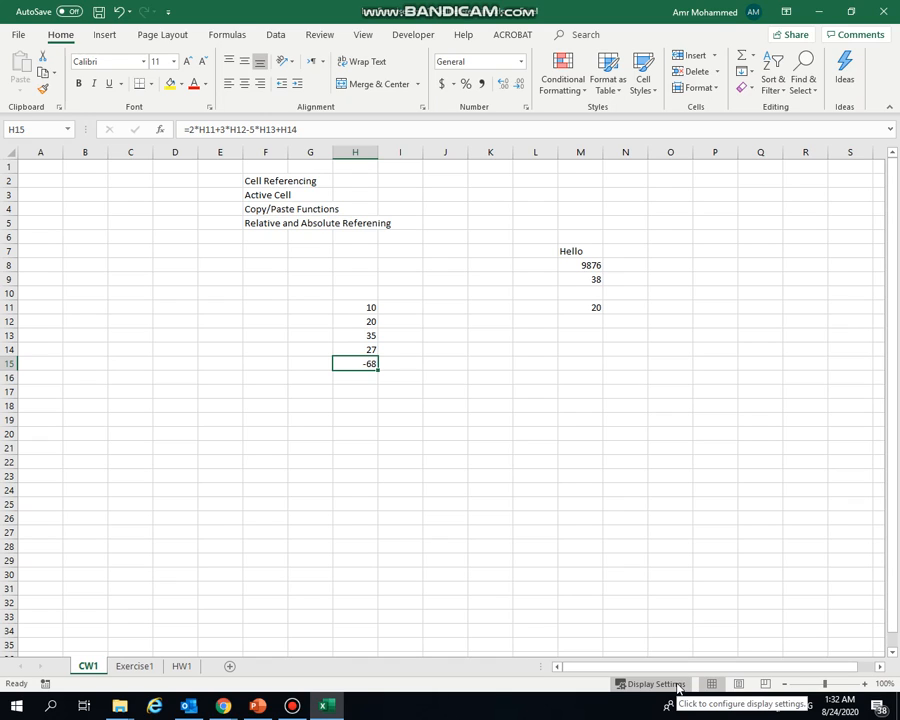
Change the input value in cell H11 to 12
{"action": "left_click", "coordinate": [354, 309]}
{"action": "type", "text": "12"}
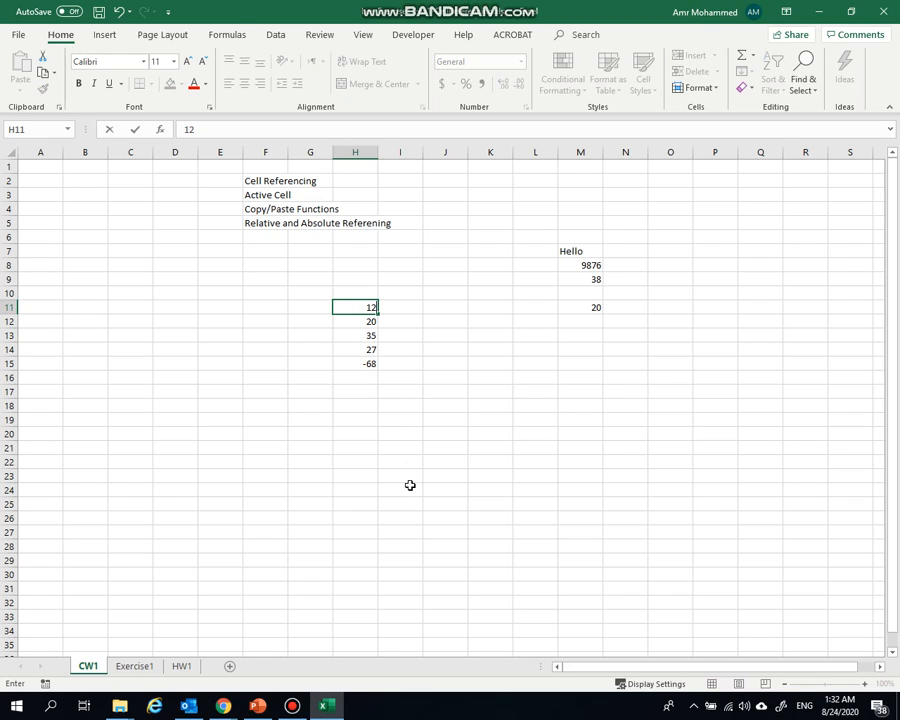